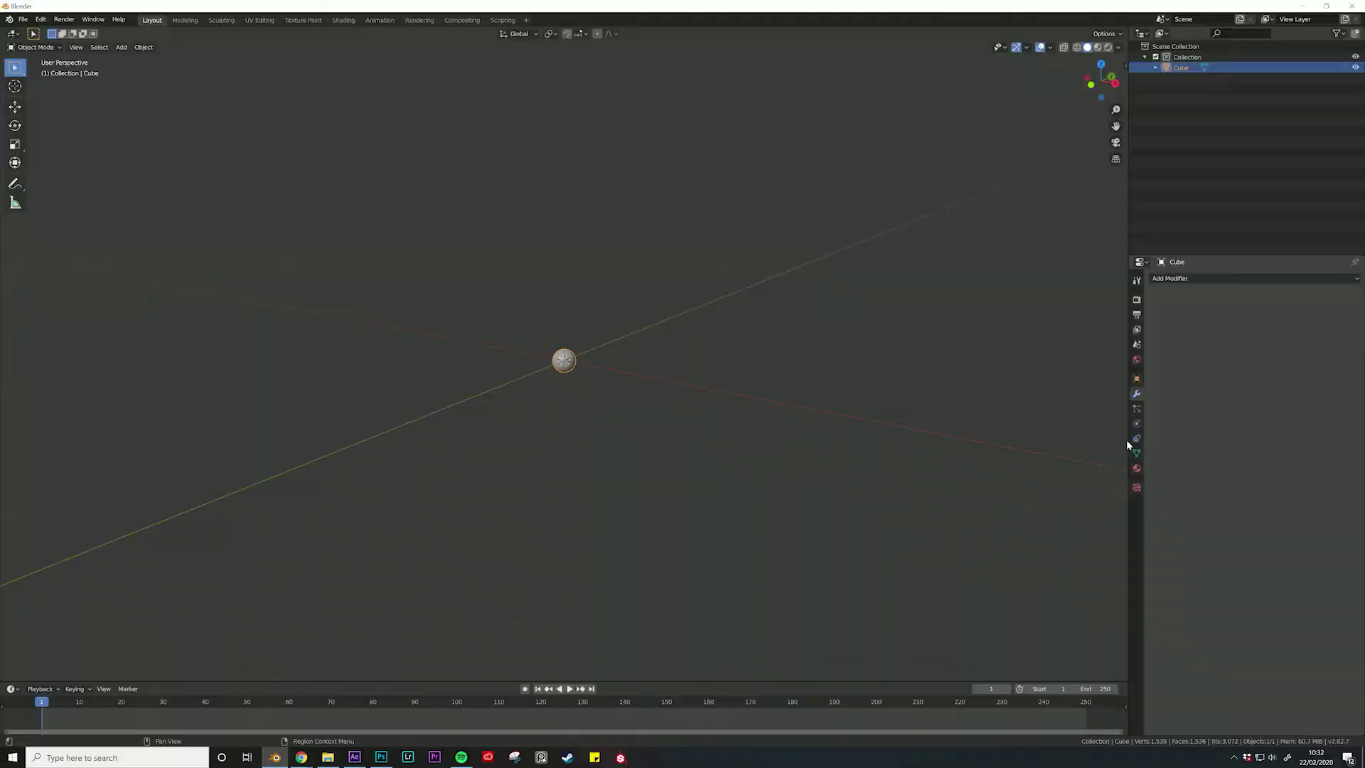
Add a 200-particle emitter to the sphere: end frame 100, lifetime 100, randomness 1, gravity 0
click(1136, 409)
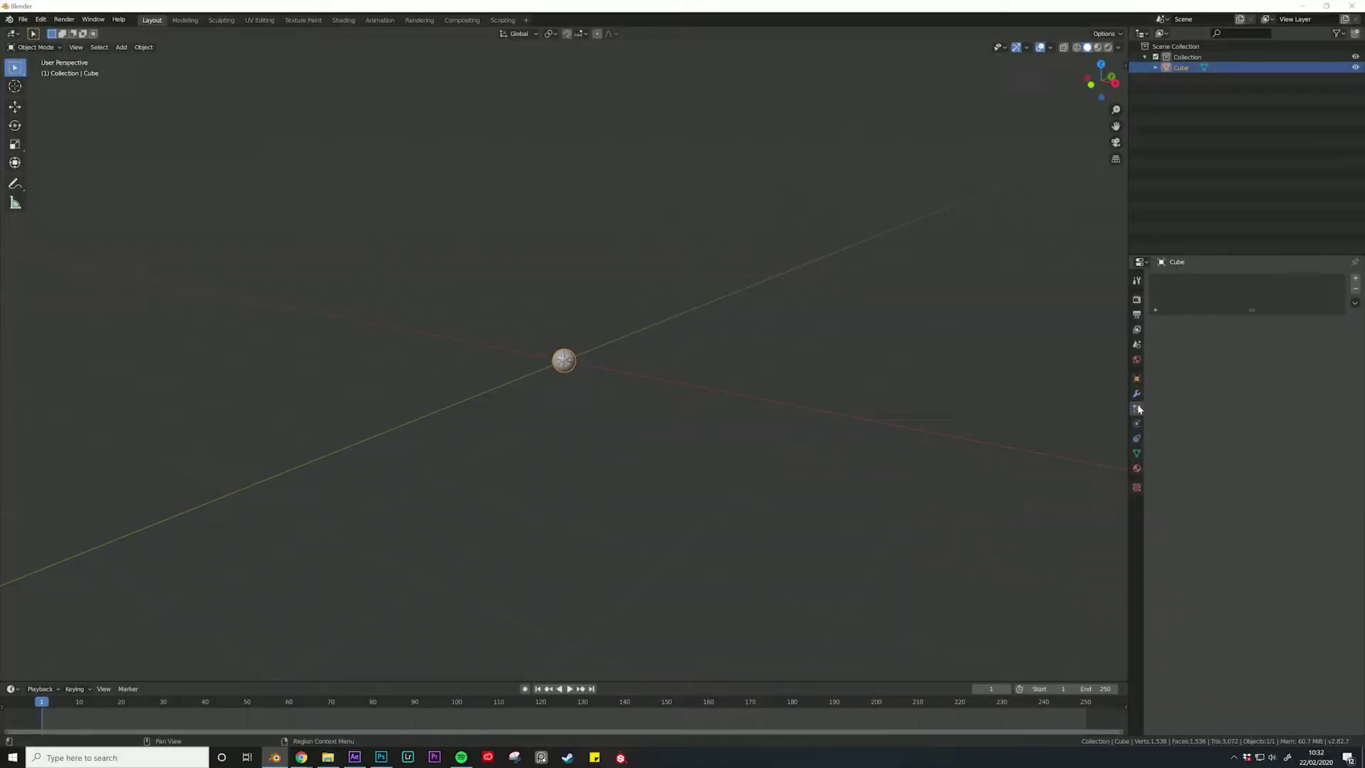
click(1356, 281)
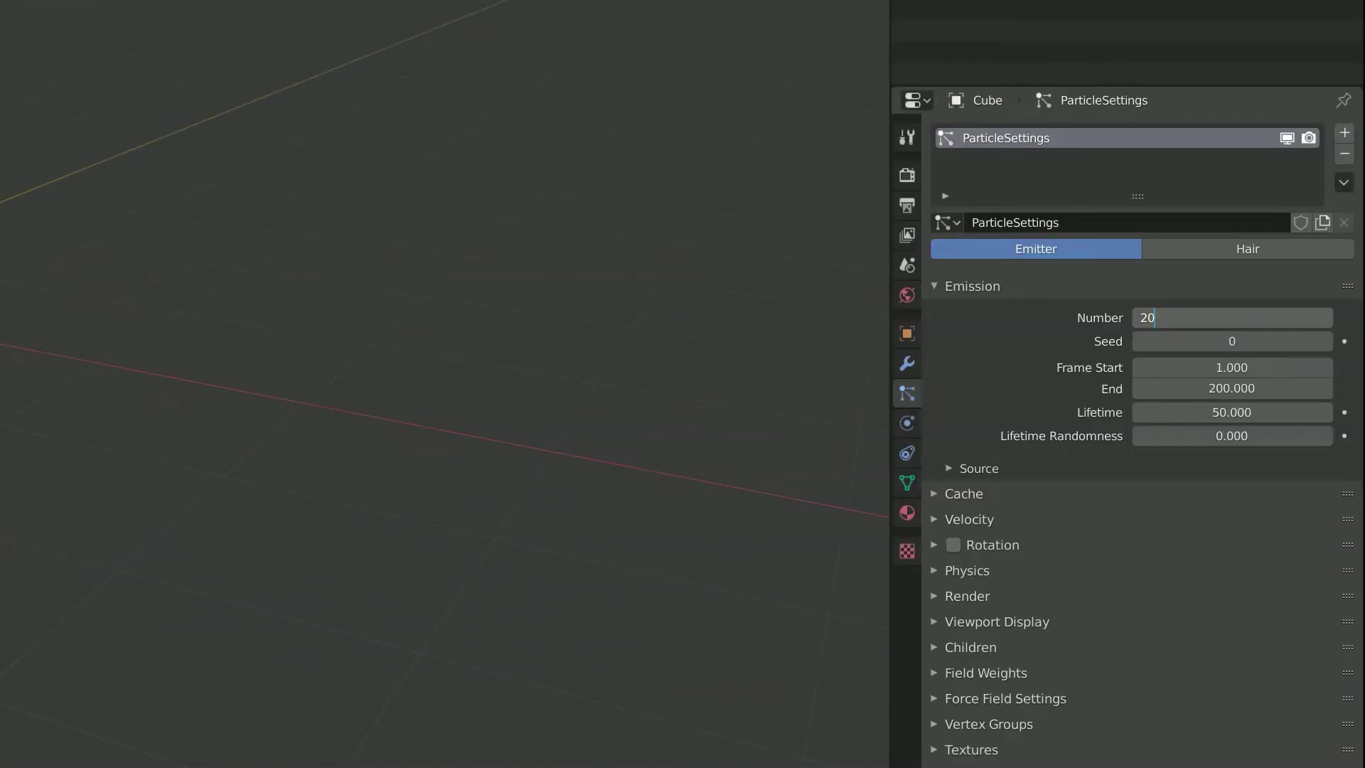
click(1231, 389)
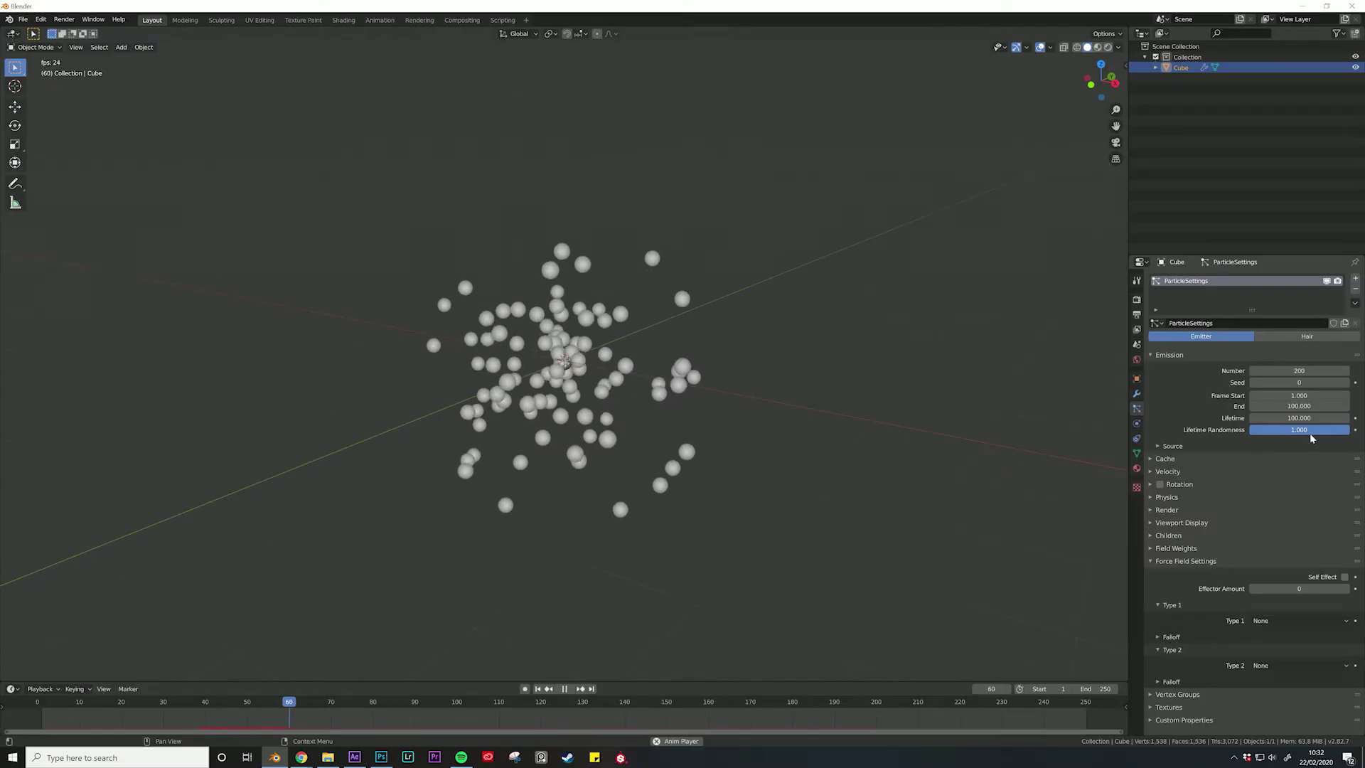
Add a force field and keyframe it rising along Z, then play the animation
key(shift+a)
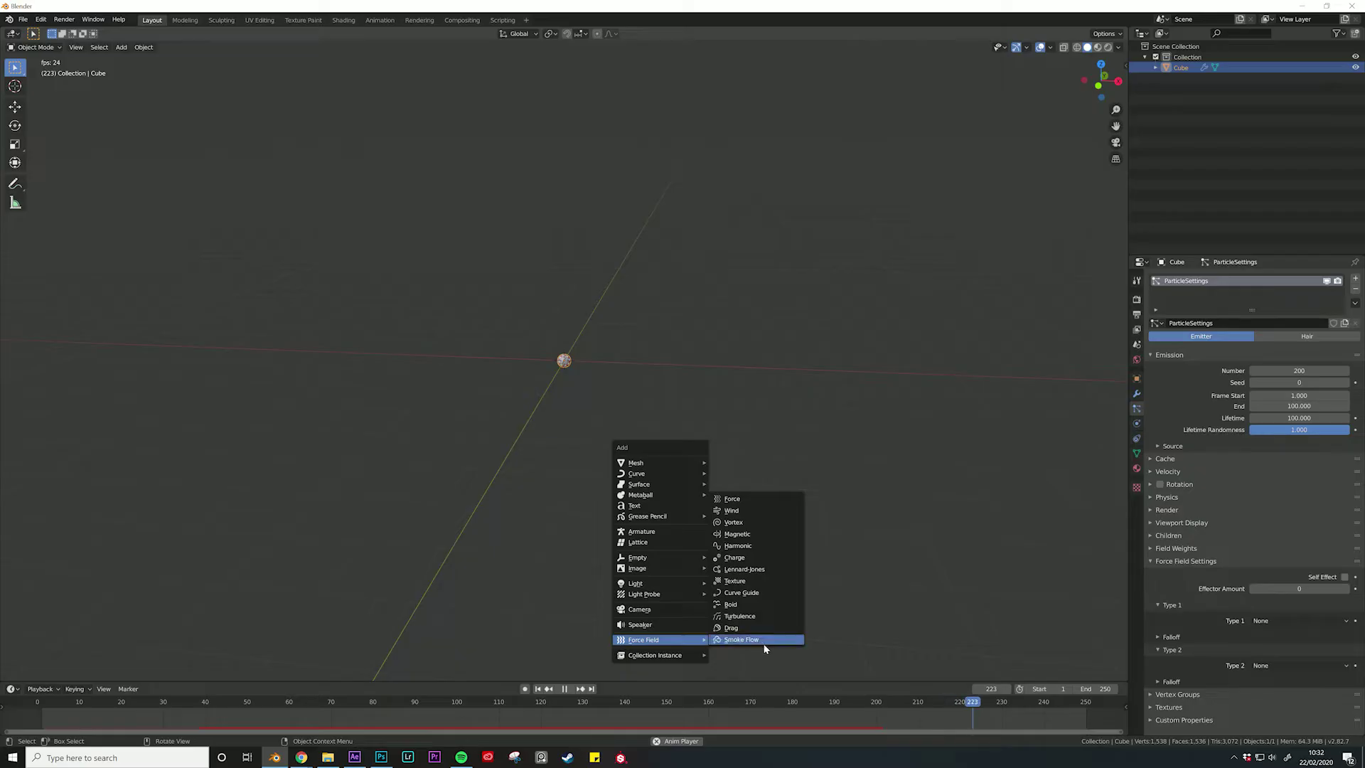
click(757, 623)
key(i)
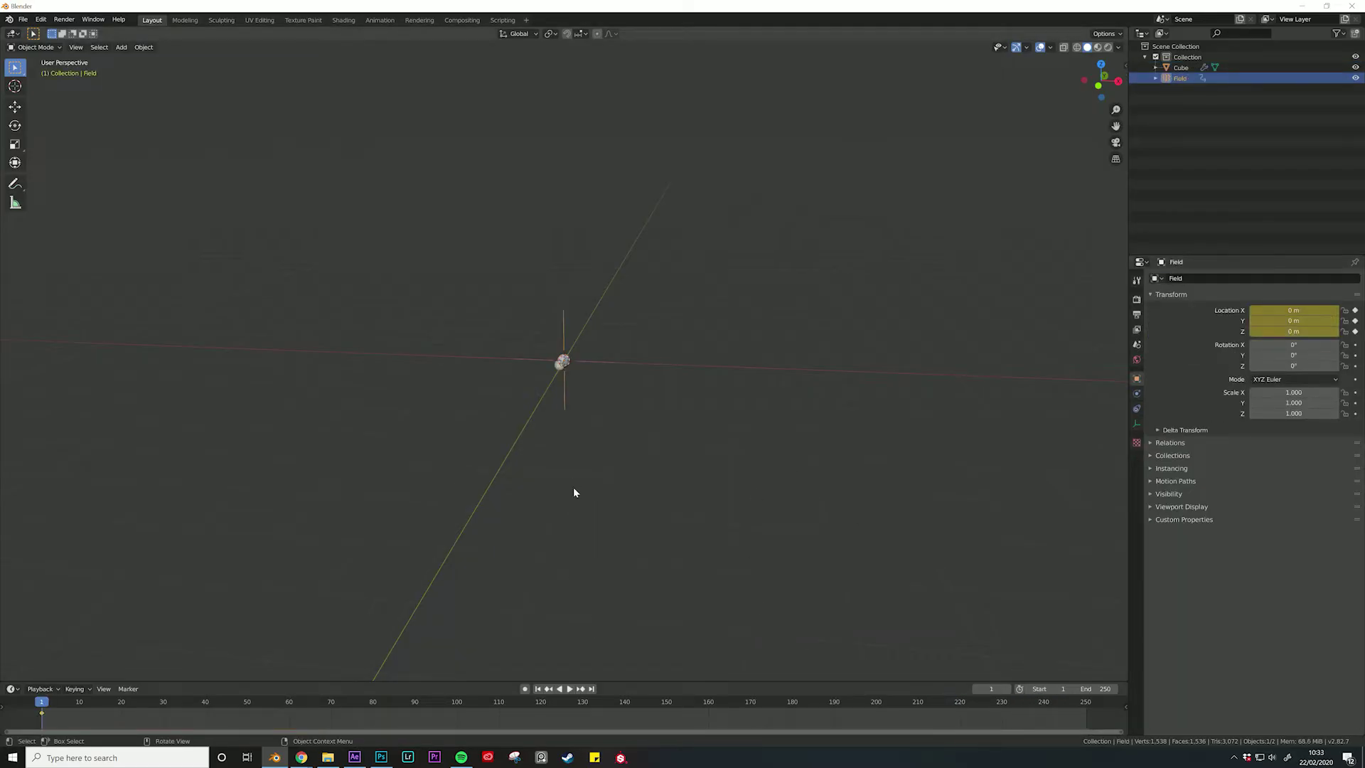
click(457, 701)
key(g)
key(z)
key(Return)
key(i)
key(shift+Left)
key(space)
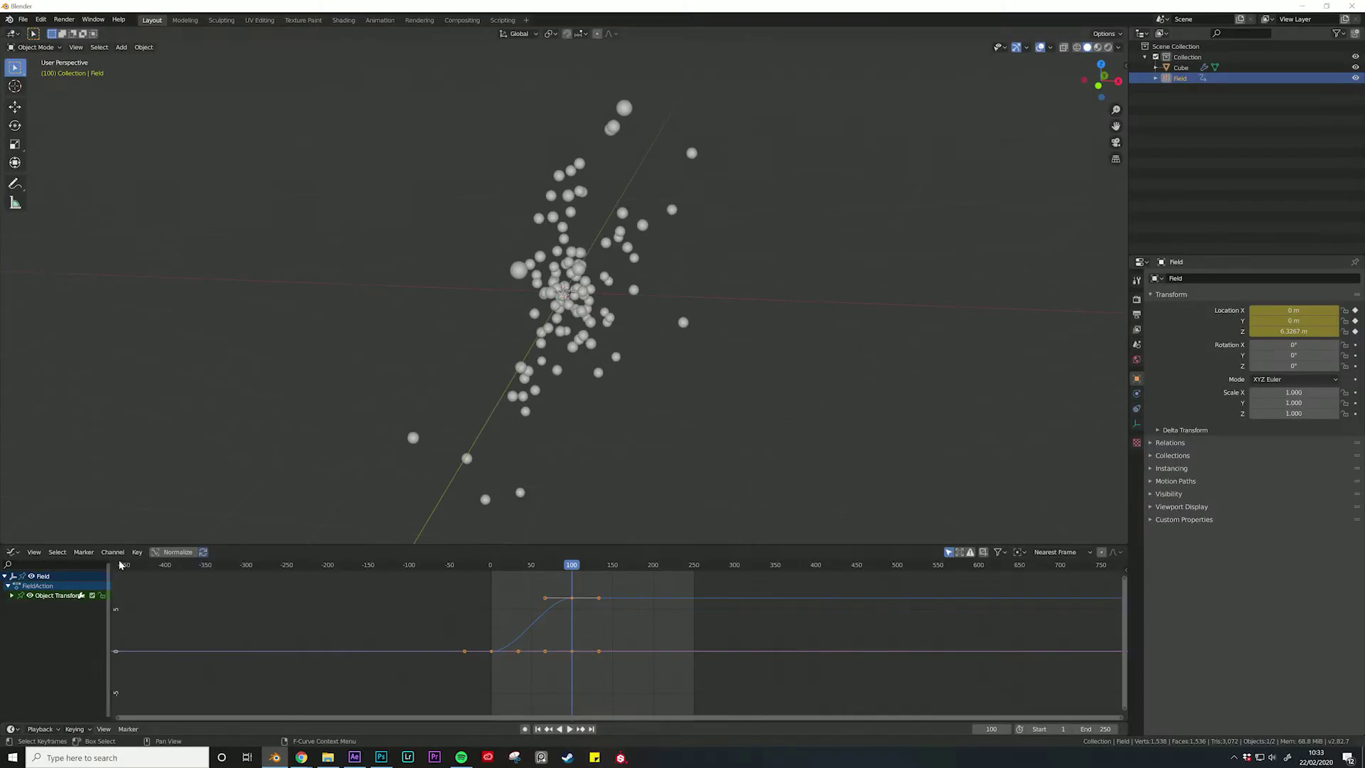
Give the force field's motion linear extrapolation and replay the particle animation
click(111, 551)
click(286, 465)
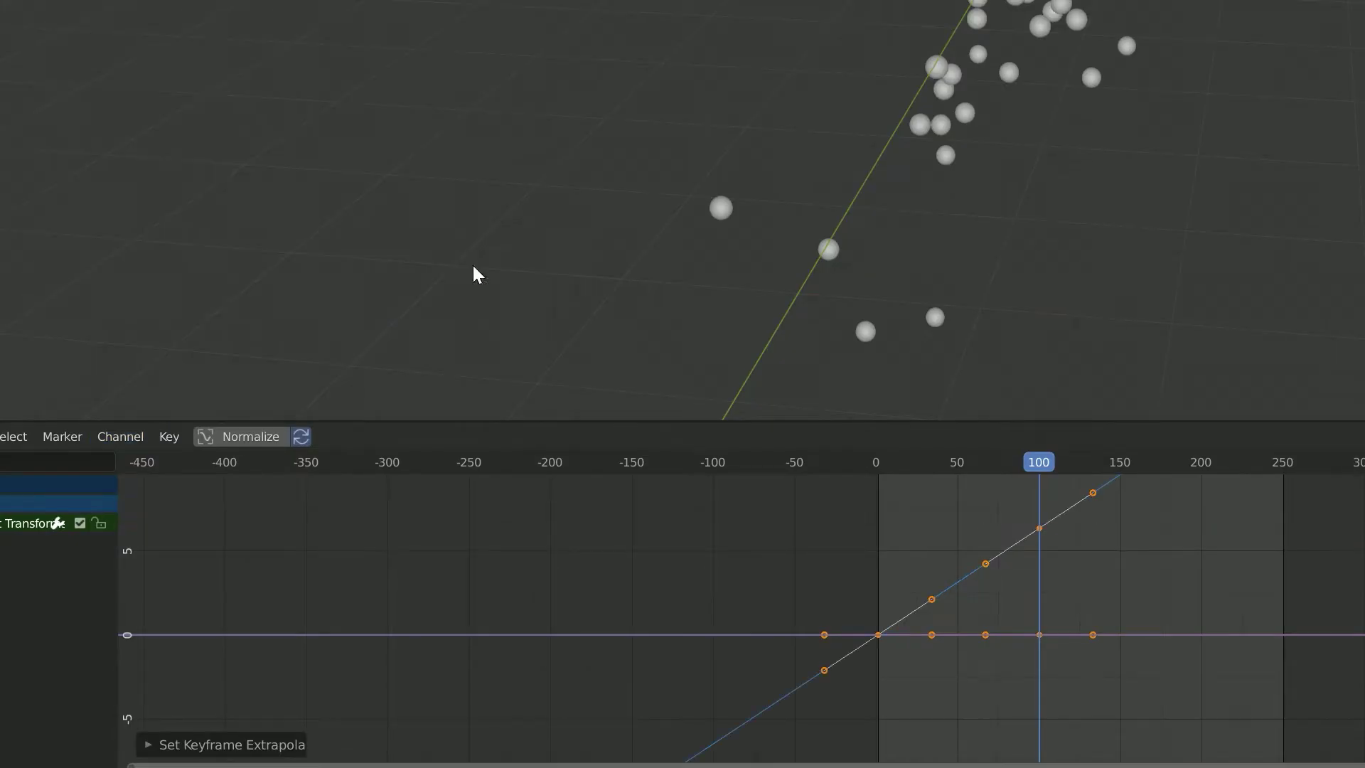
scroll(525, 650, down, 5)
key(shift+Left)
key(space)
middle_drag(578, 418, 591, 373)
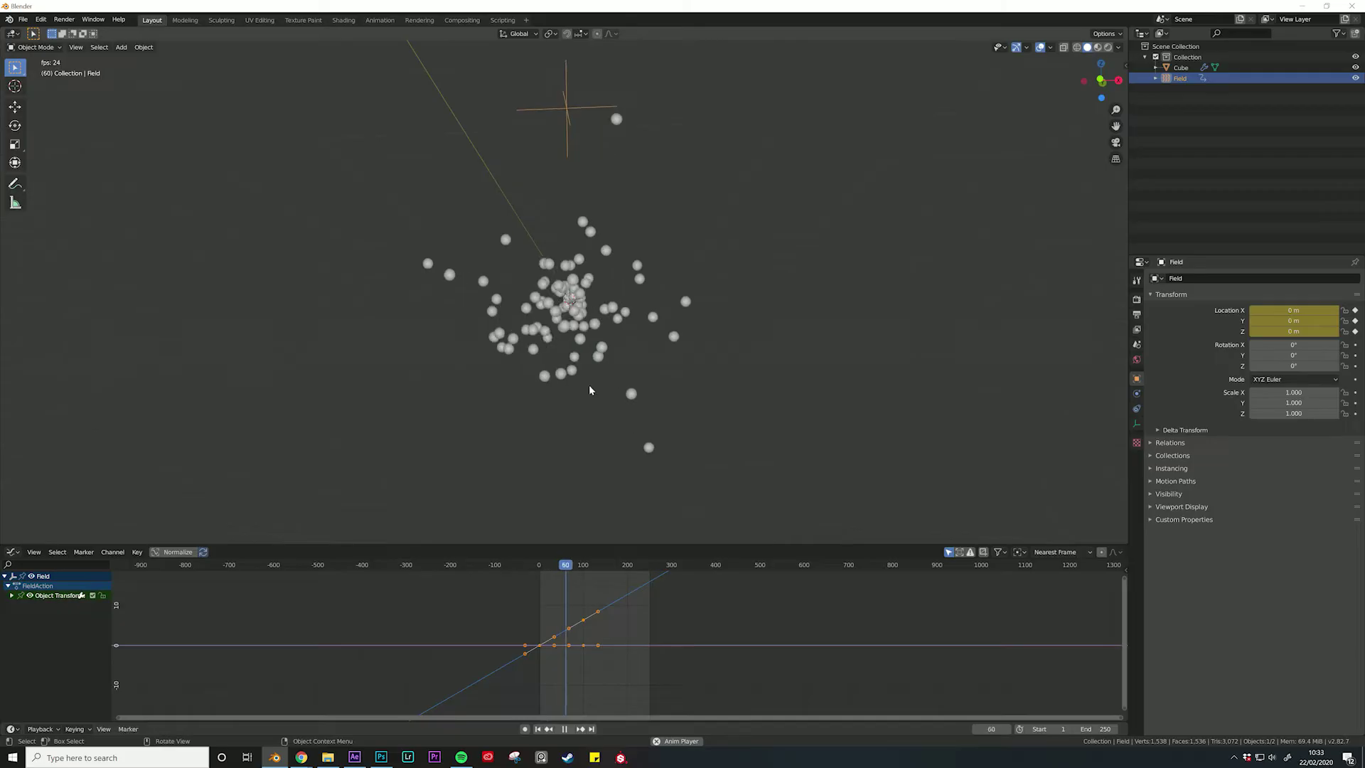
Set the field to Turbulence strength 8 and add a second force field
click(1138, 394)
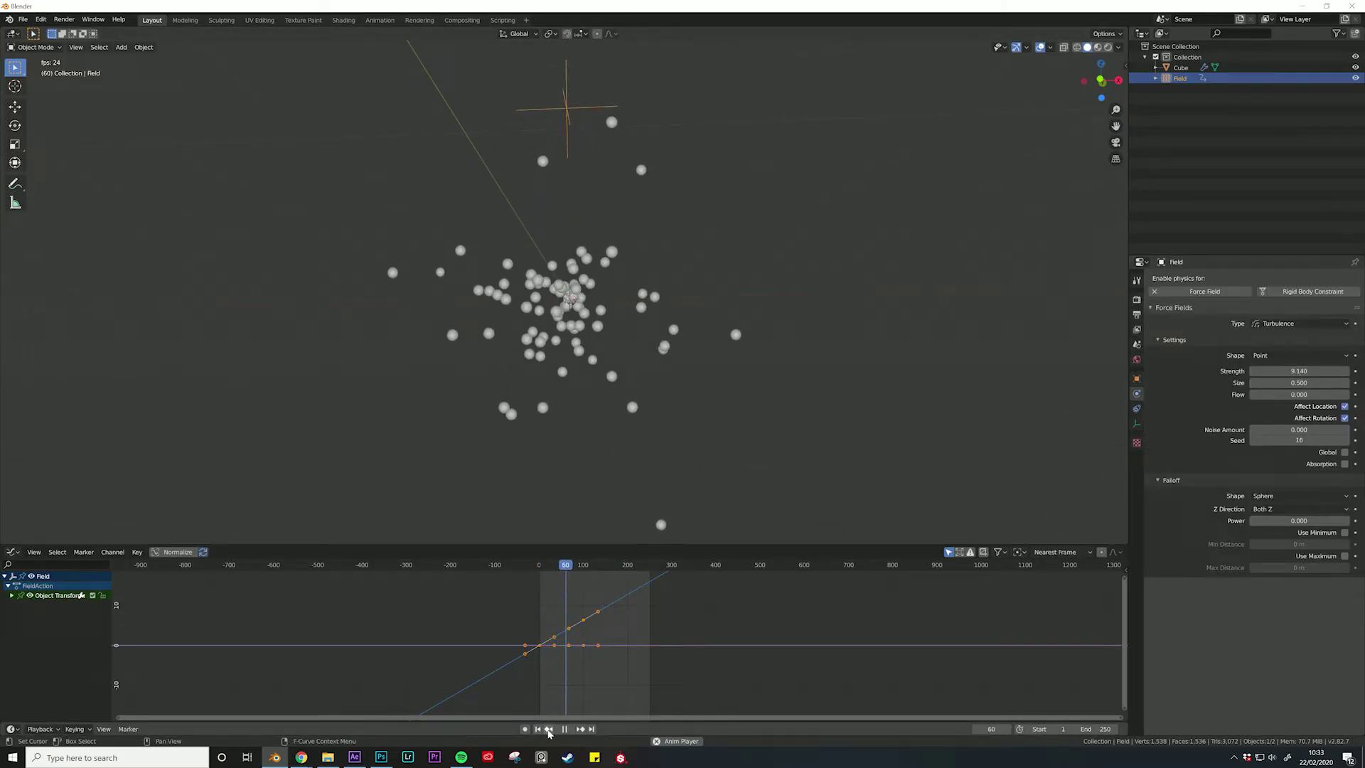
key(shift+a)
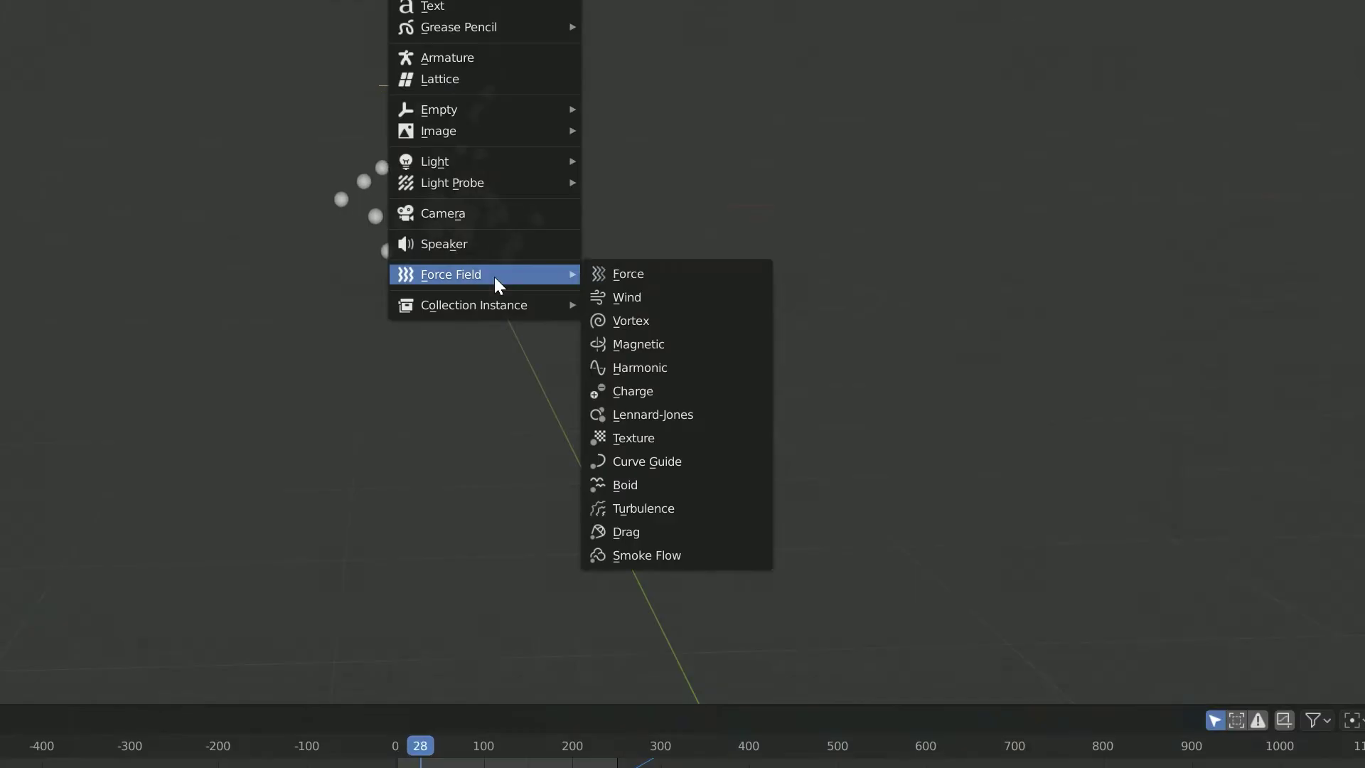
click(669, 273)
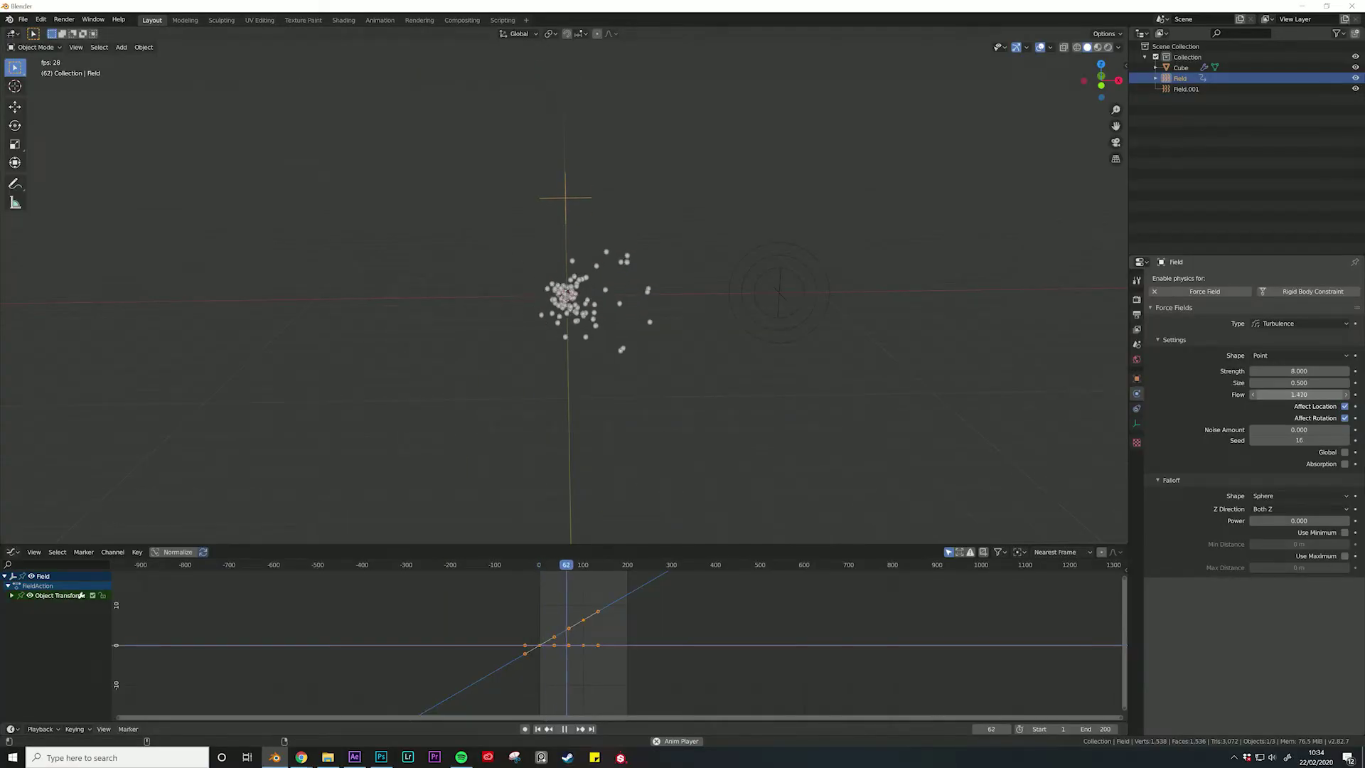
drag(1298, 394, 1297, 395)
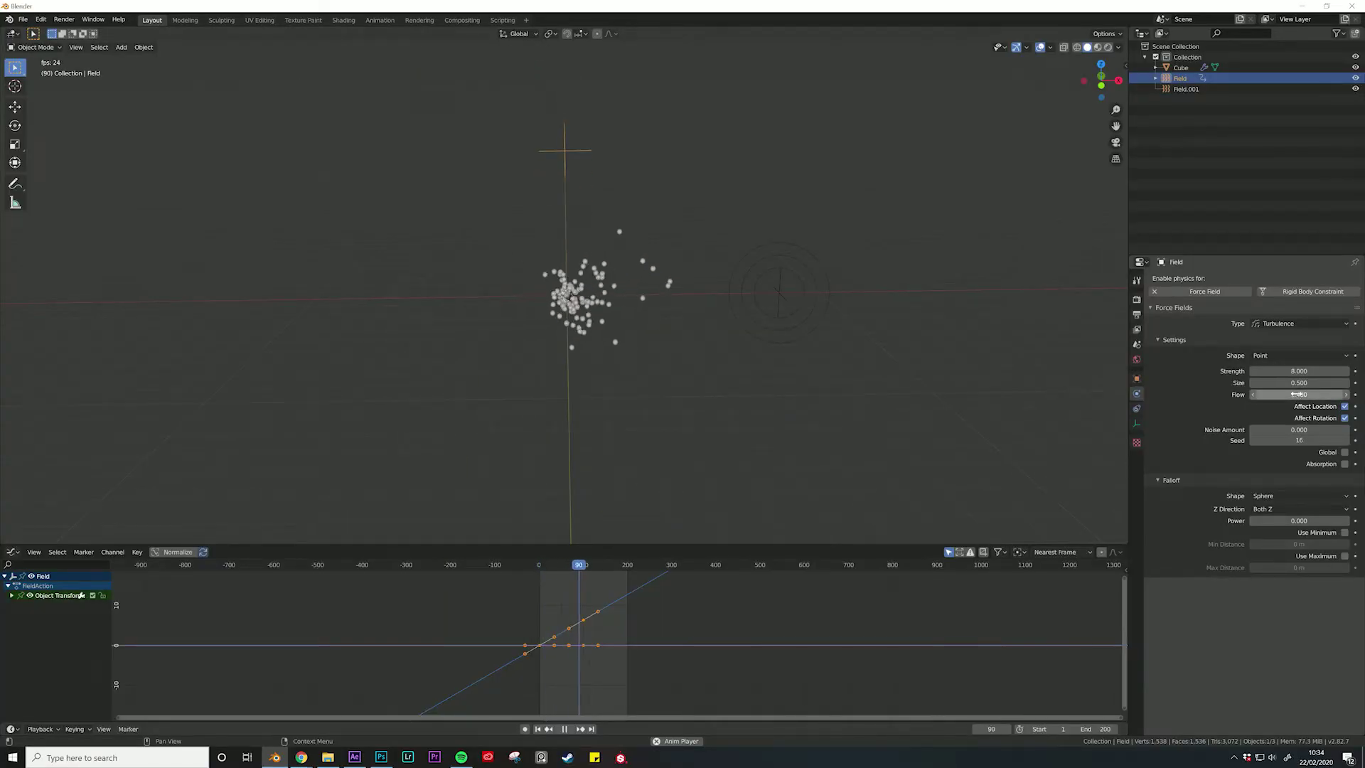
Render the particles as Path and bake the particle cache
click(1193, 489)
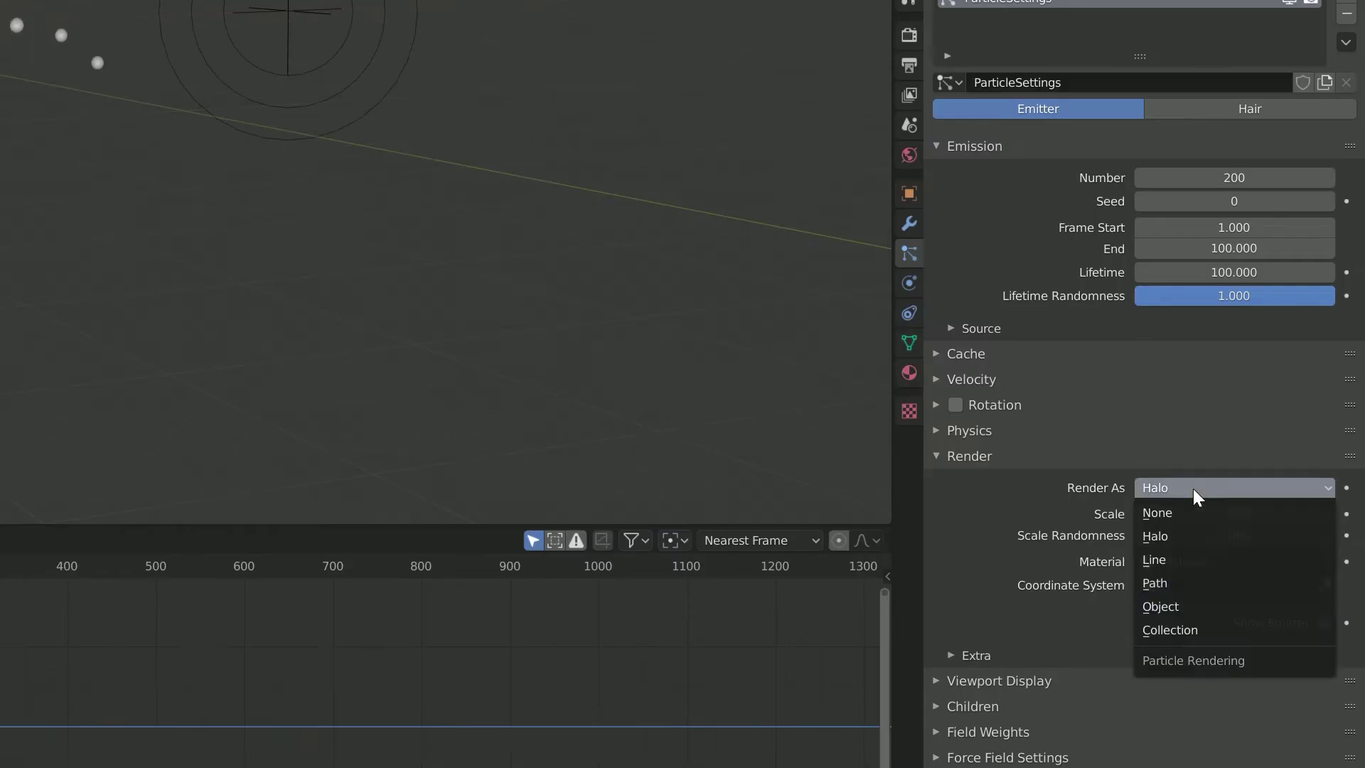
click(1174, 589)
click(969, 456)
click(966, 352)
click(1055, 428)
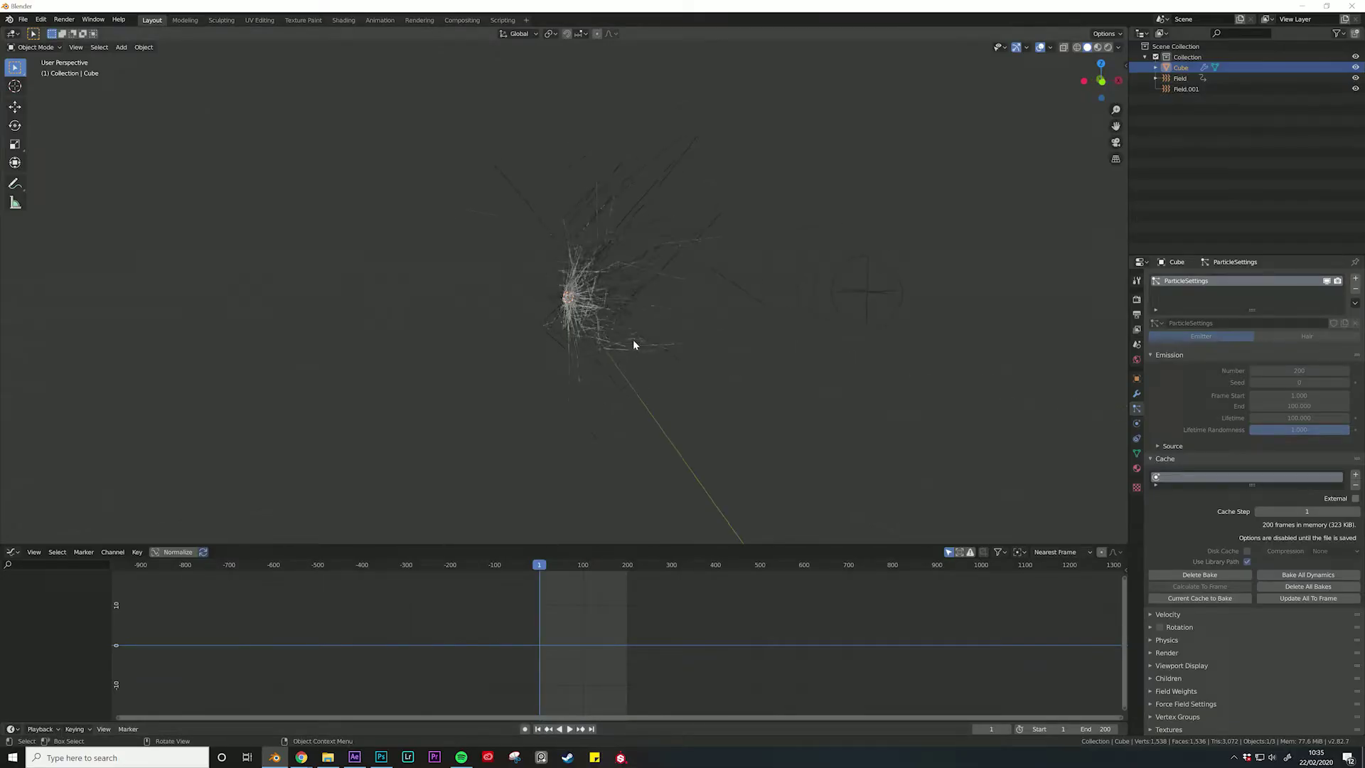
Move both force fields into a new 'Dump' collection, exclude it, and return to frame 0
click(565, 264)
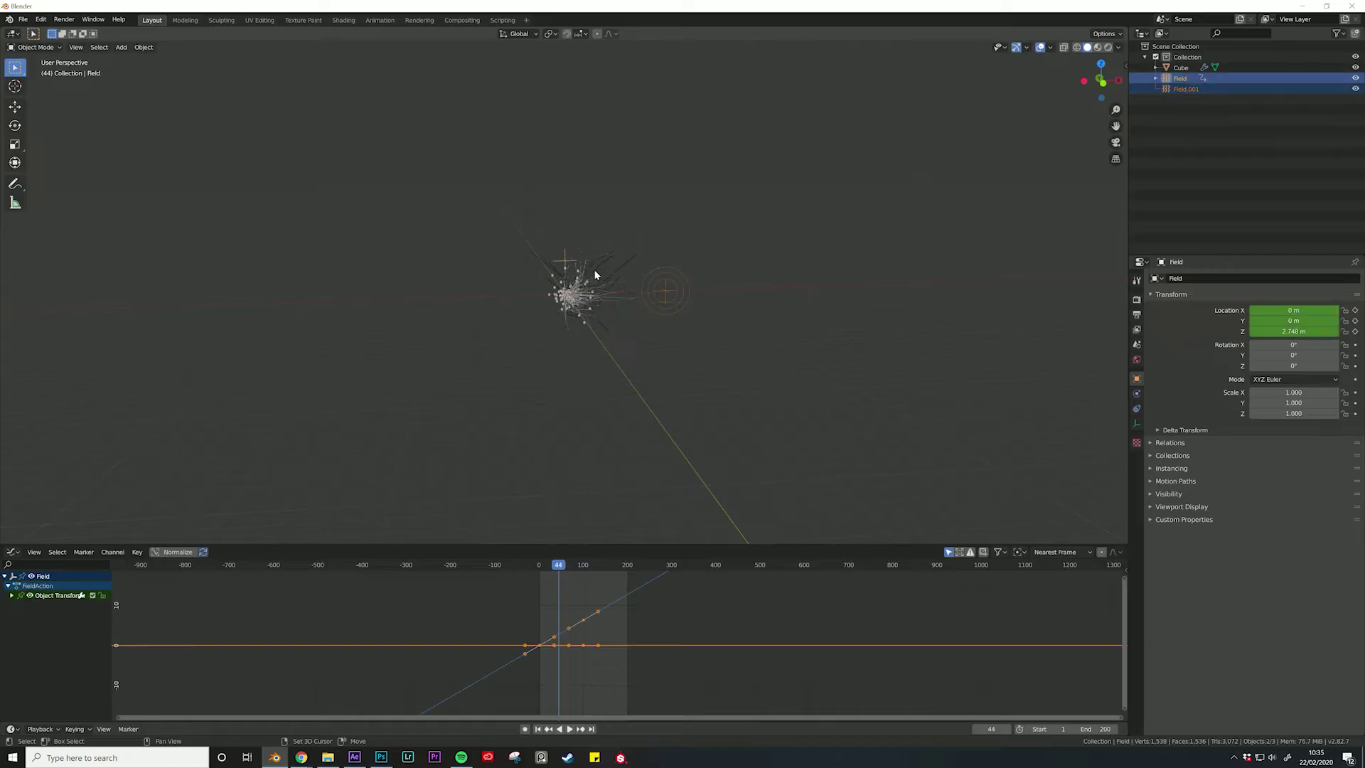
click(618, 313)
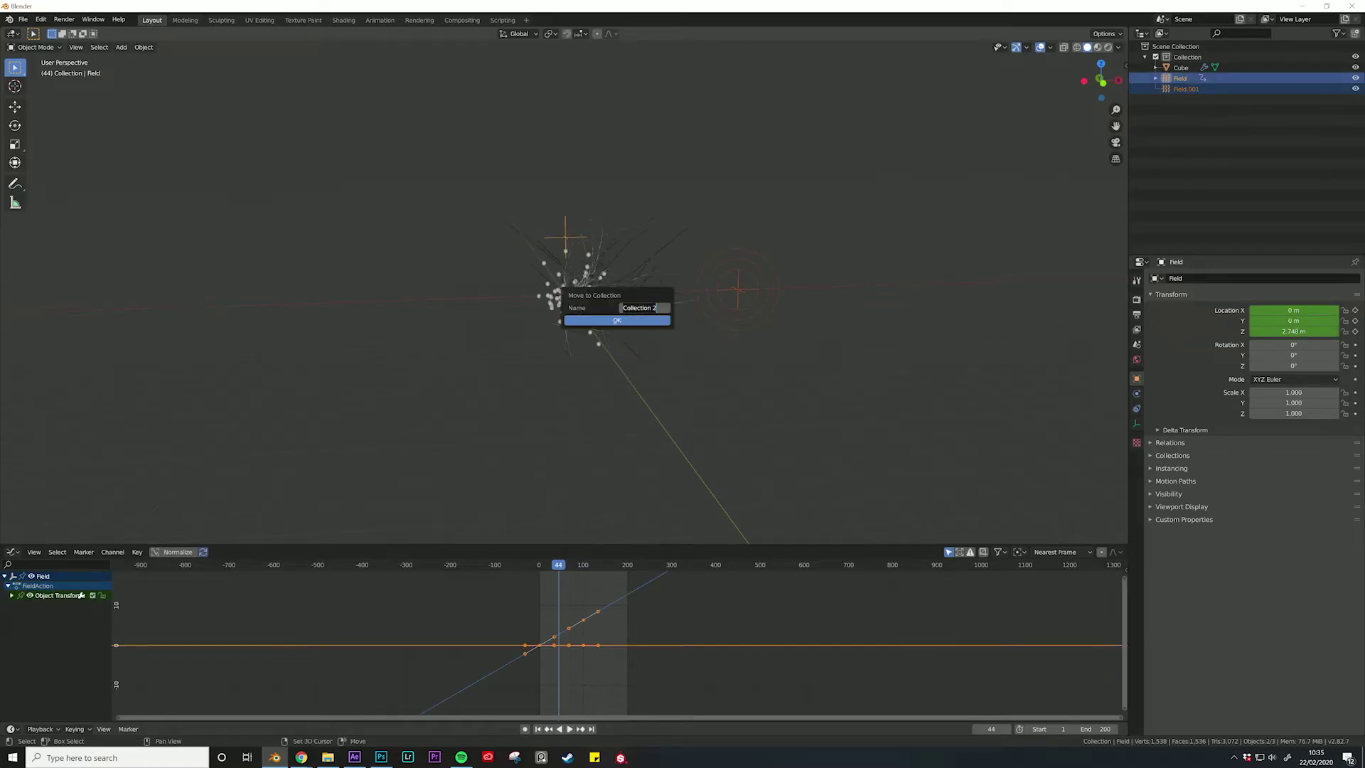
click(618, 320)
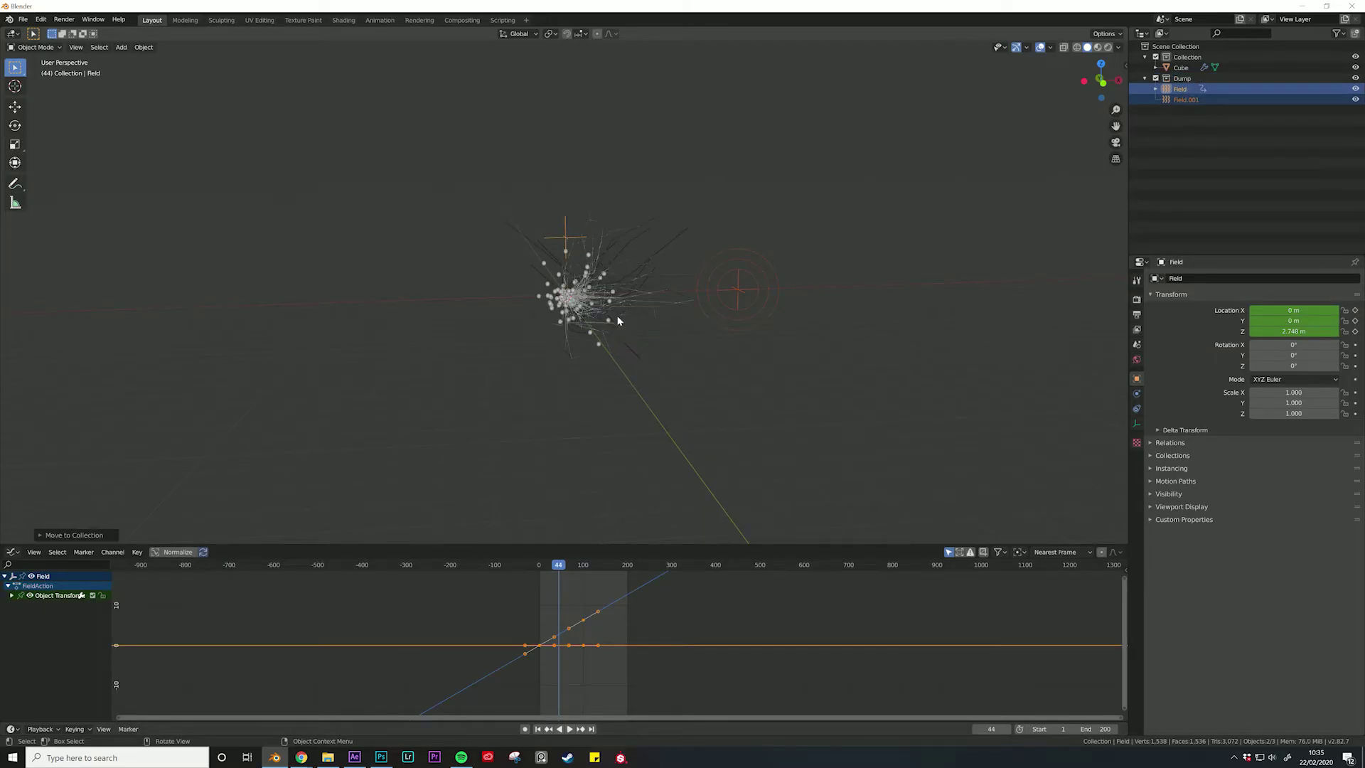
click(1156, 79)
drag(546, 567, 538, 566)
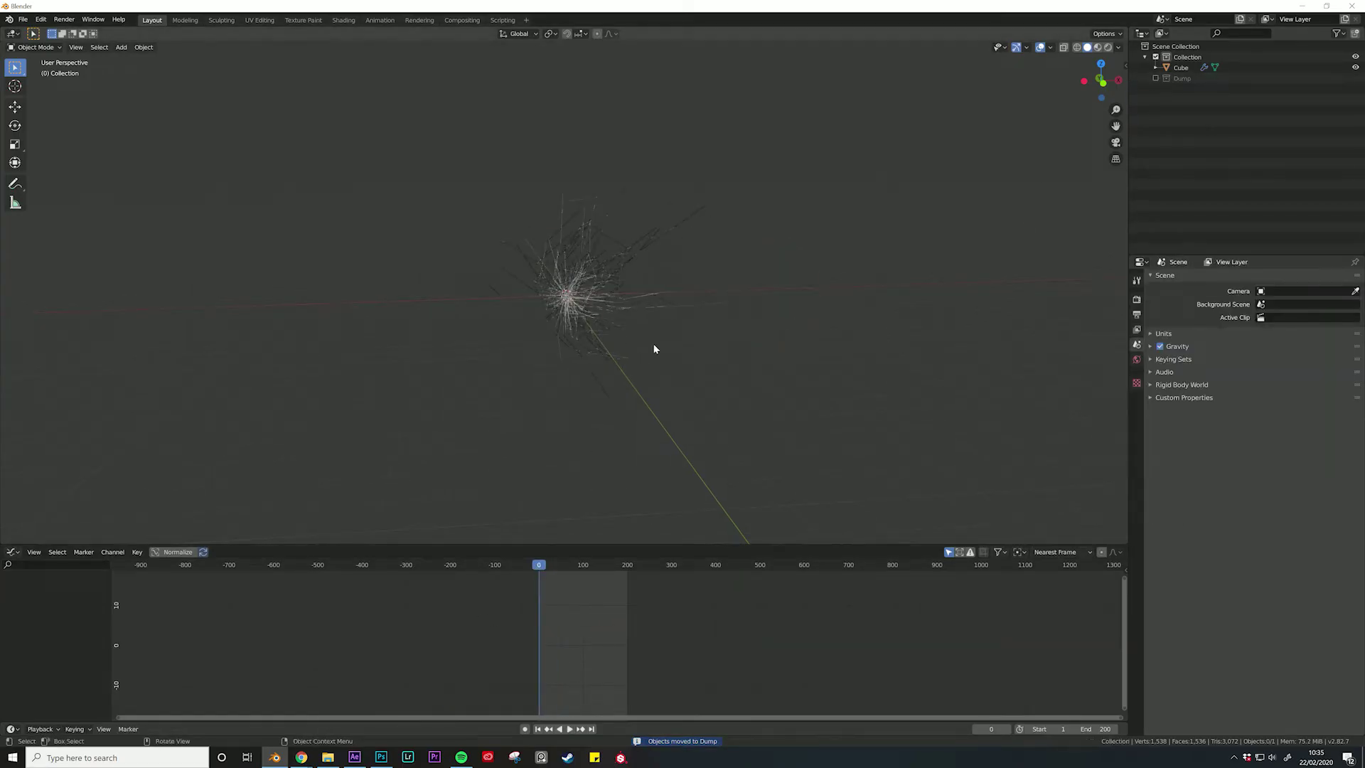
Convert the sphere's particle strand mesh into curves
click(621, 297)
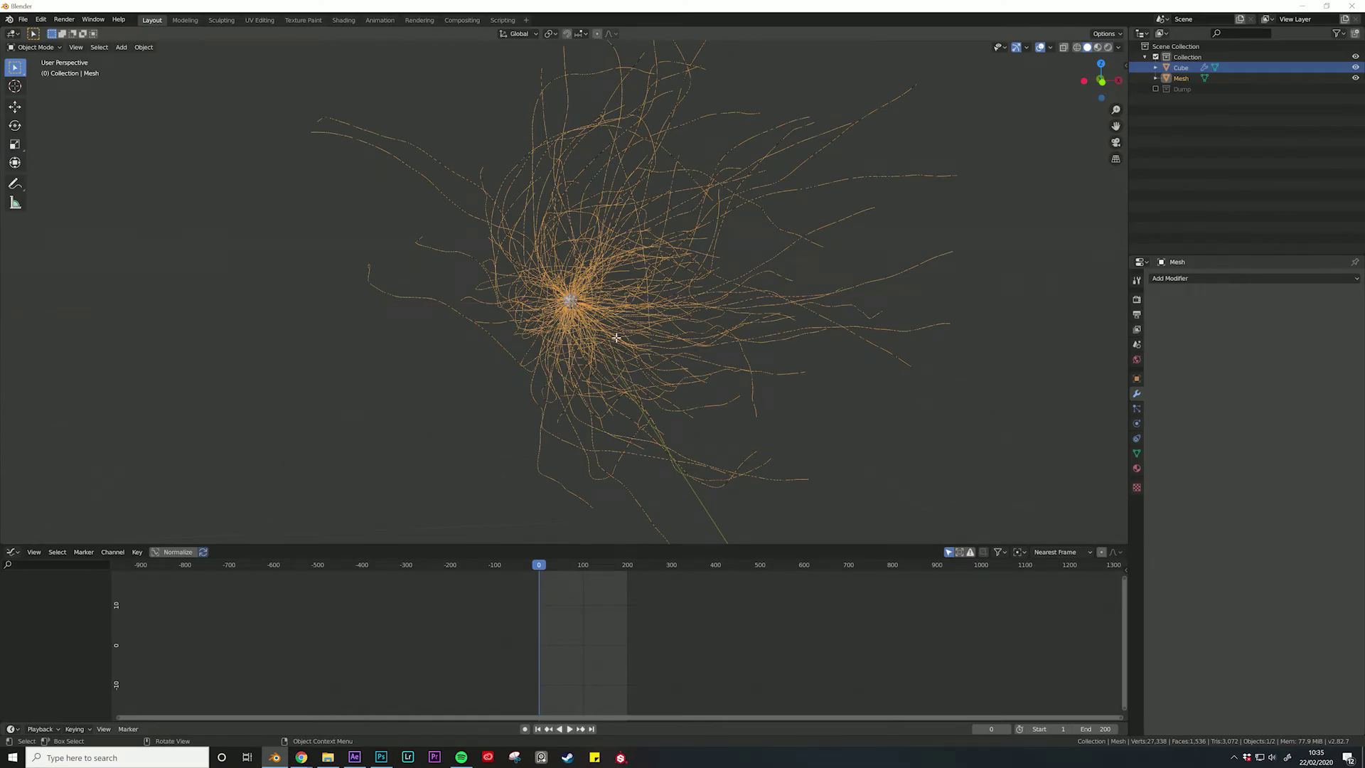
key(Tab)
key(a)
key(Tab)
key(F3)
text(convert)
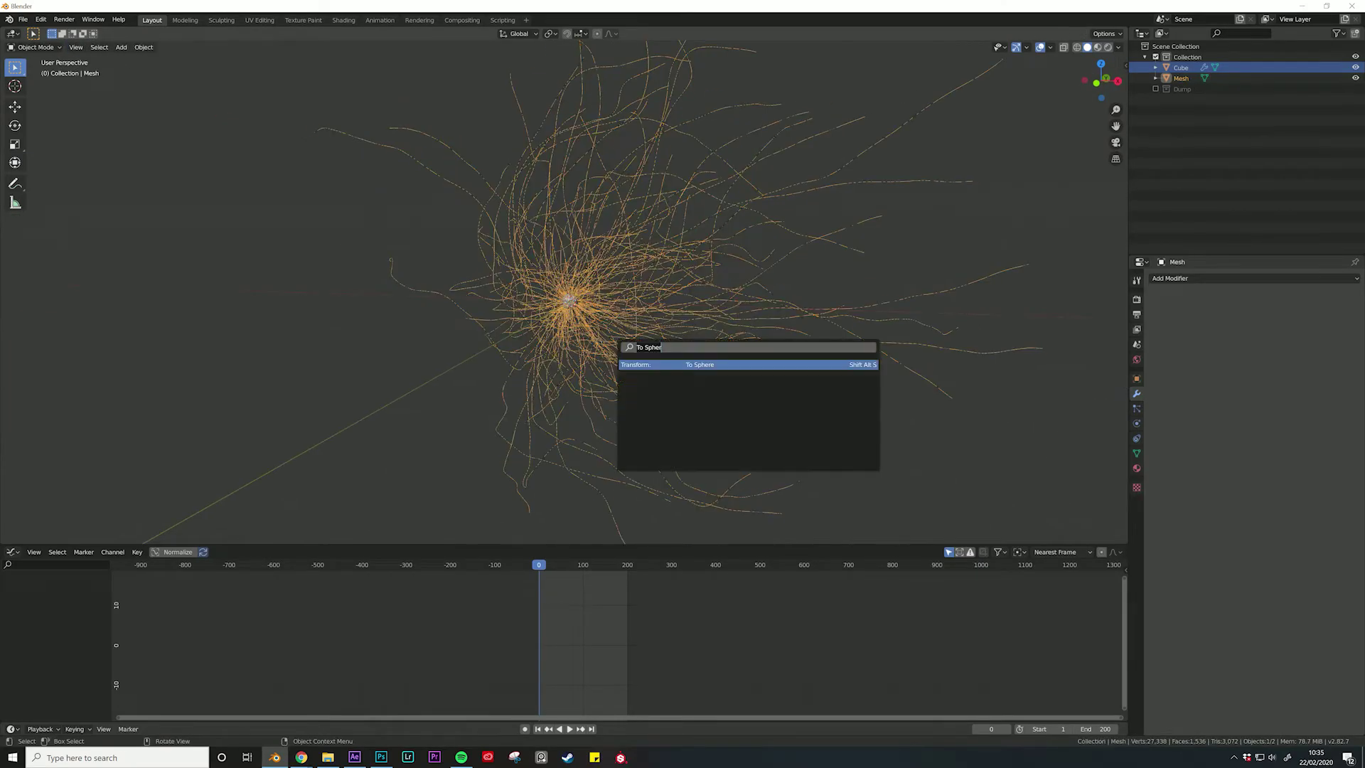
key(Return)
click(614, 334)
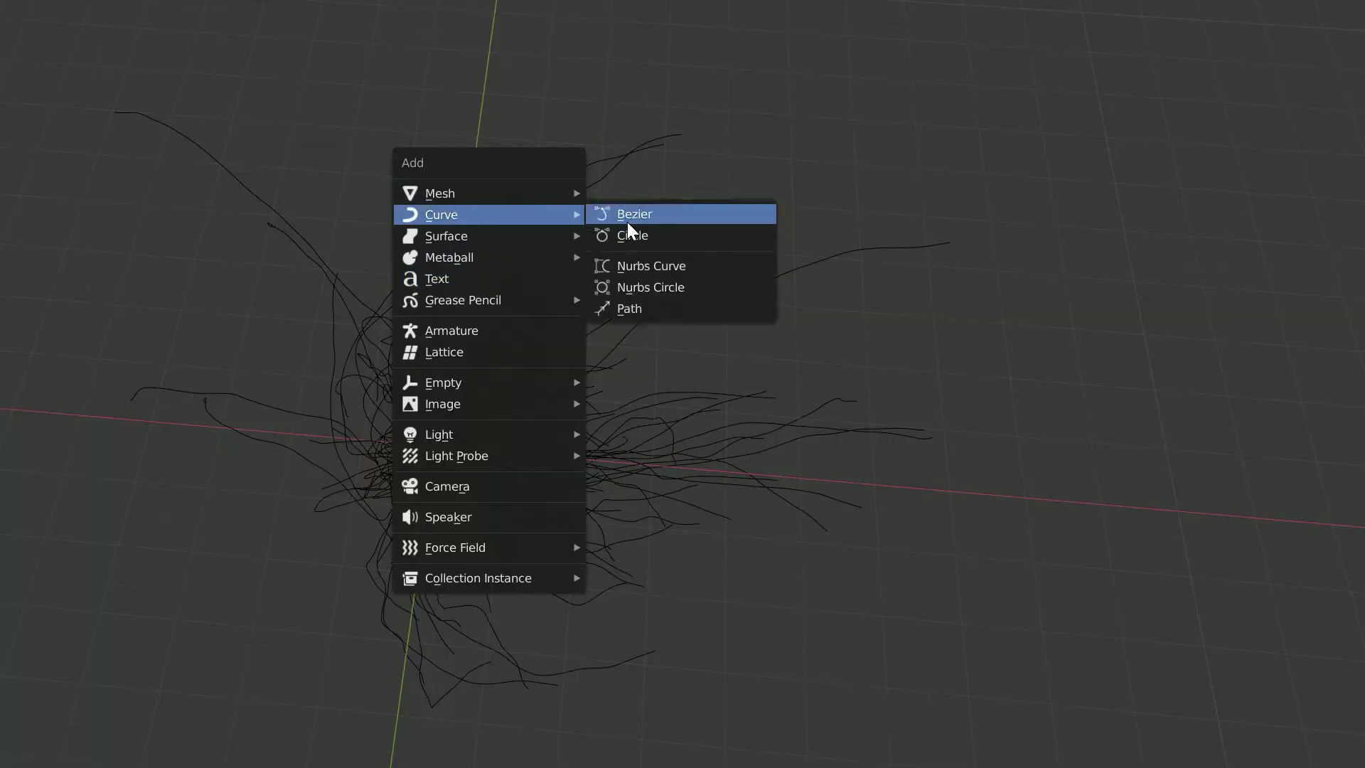
Use a new Bezier curve as the strands' taper object, then convert the curves to mesh
click(629, 216)
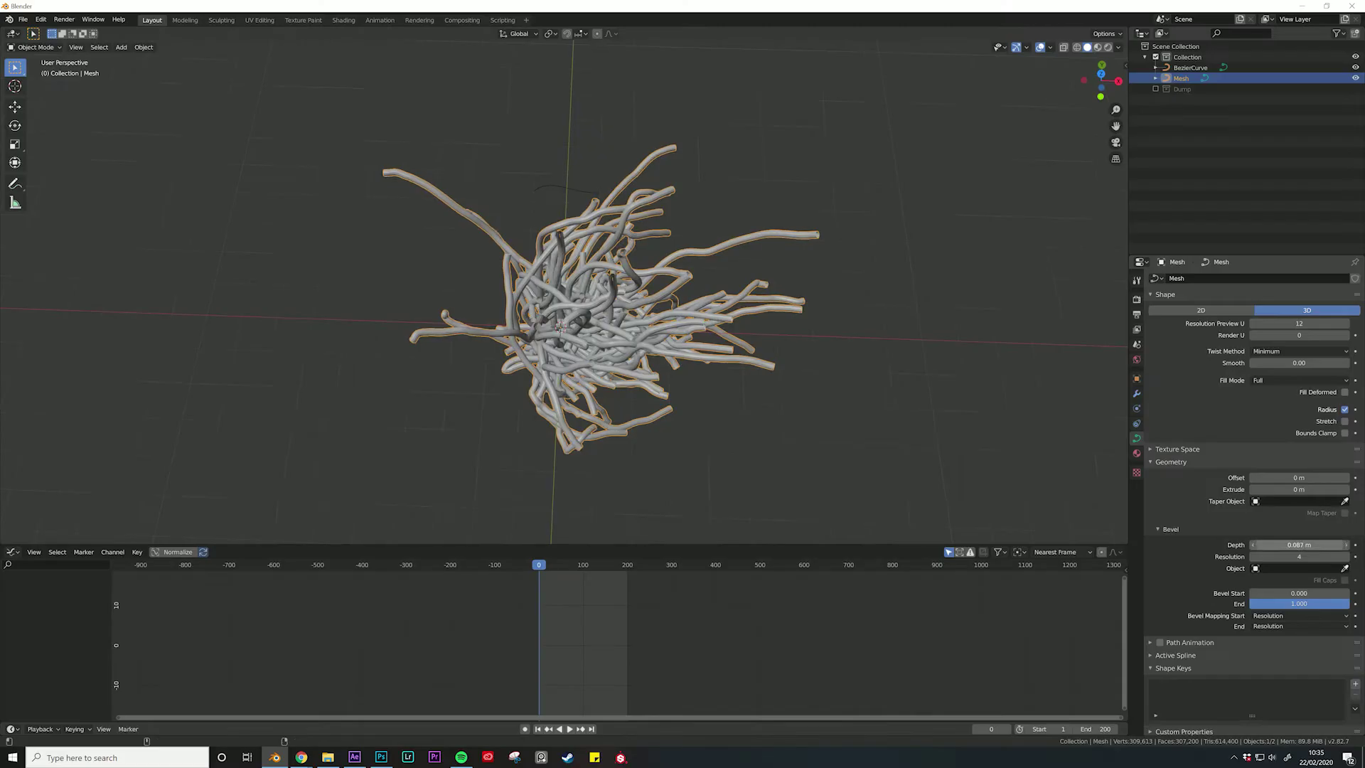
click(575, 184)
click(534, 174)
key(Tab)
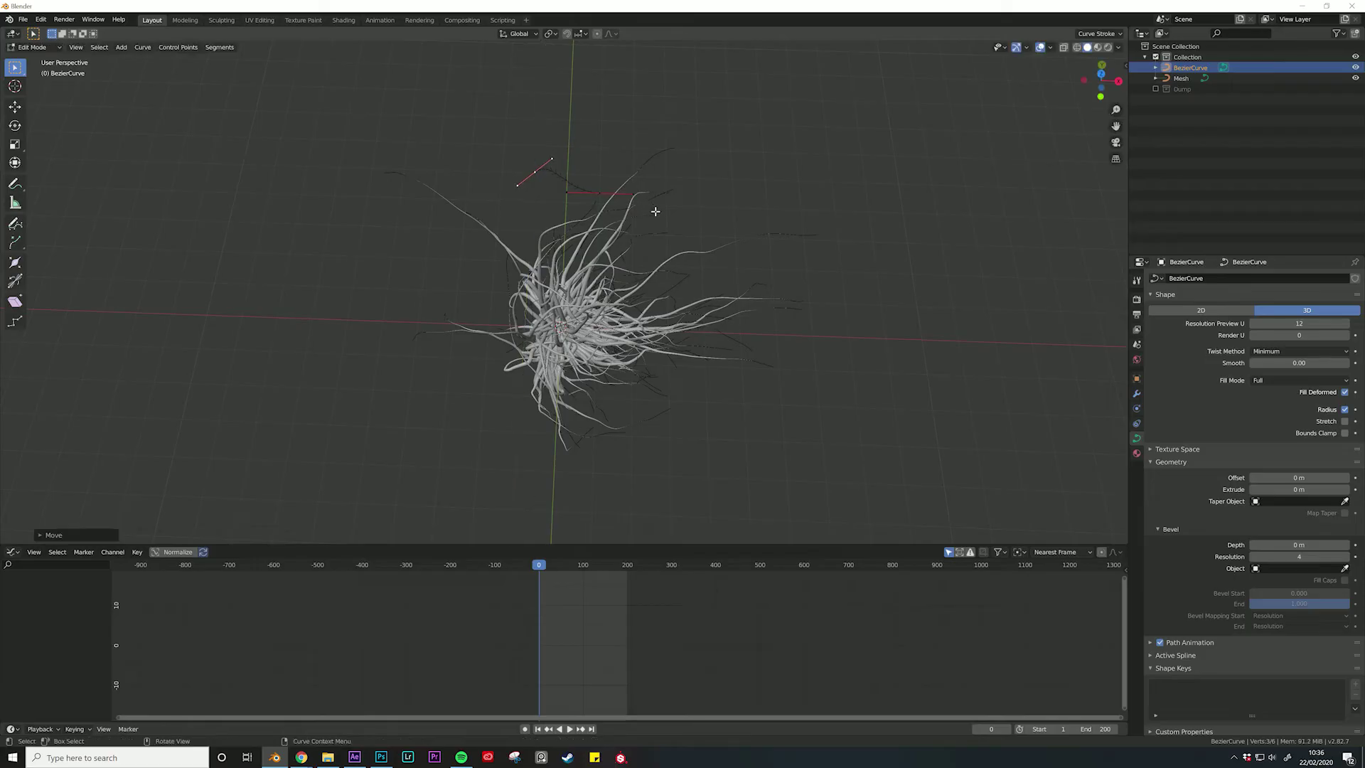
click(712, 418)
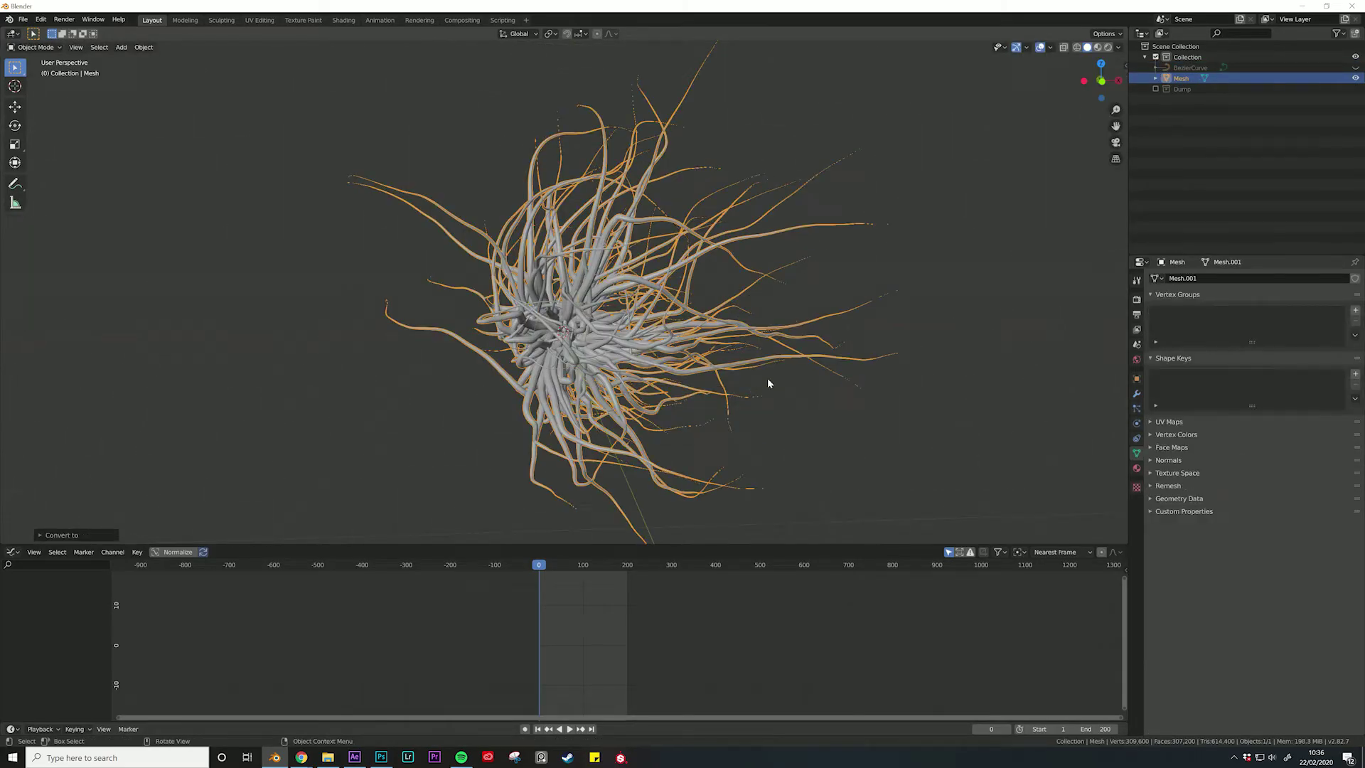
In Edit Mode, select the tentacle mesh's non-manifold open ends
key(Tab)
key(F3)
text(non)
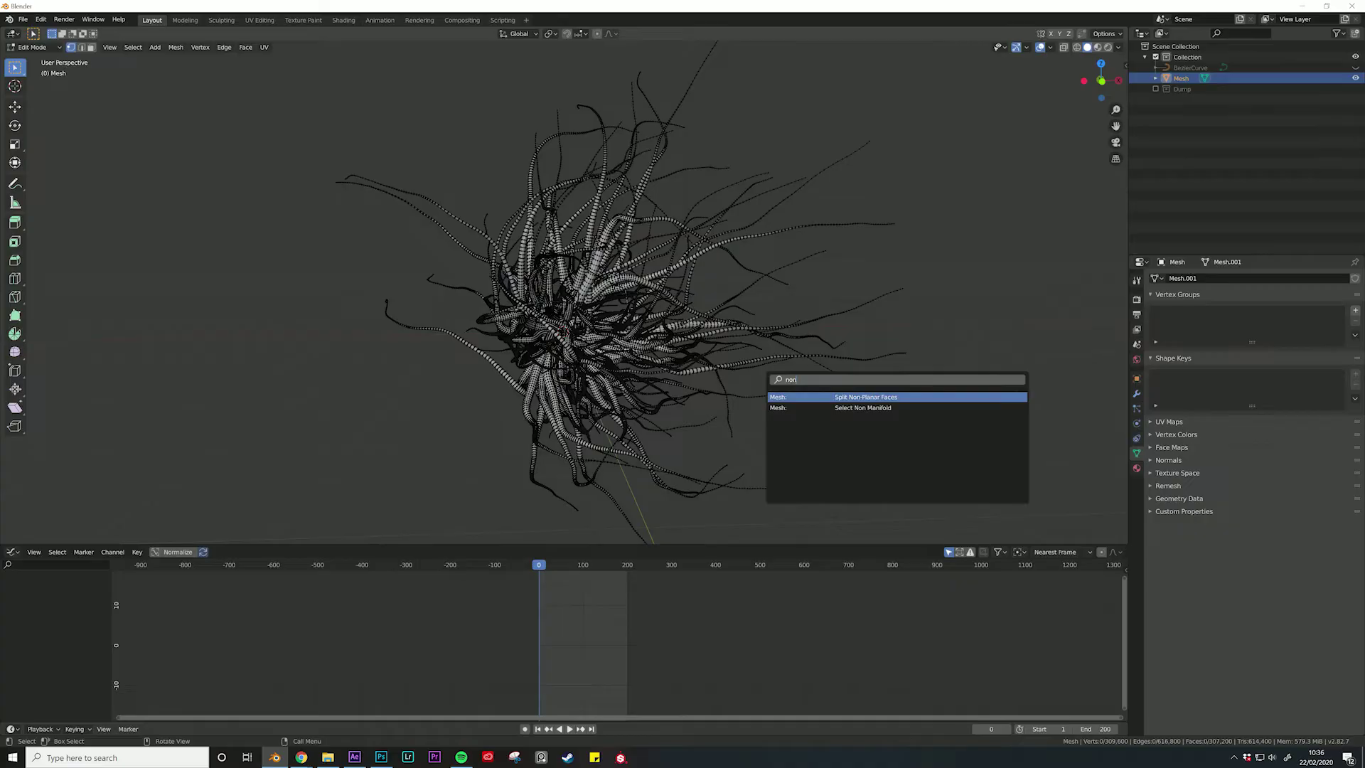
key(Down)
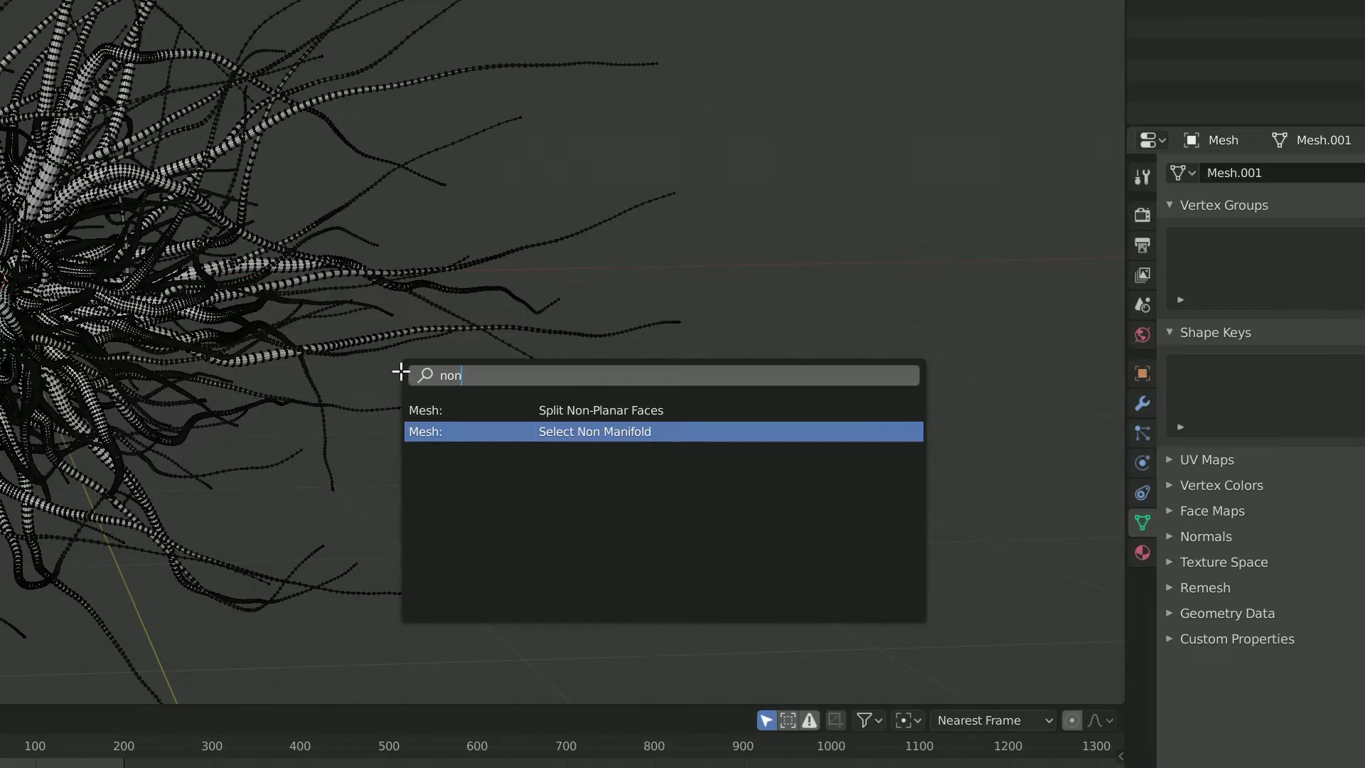
key(Return)
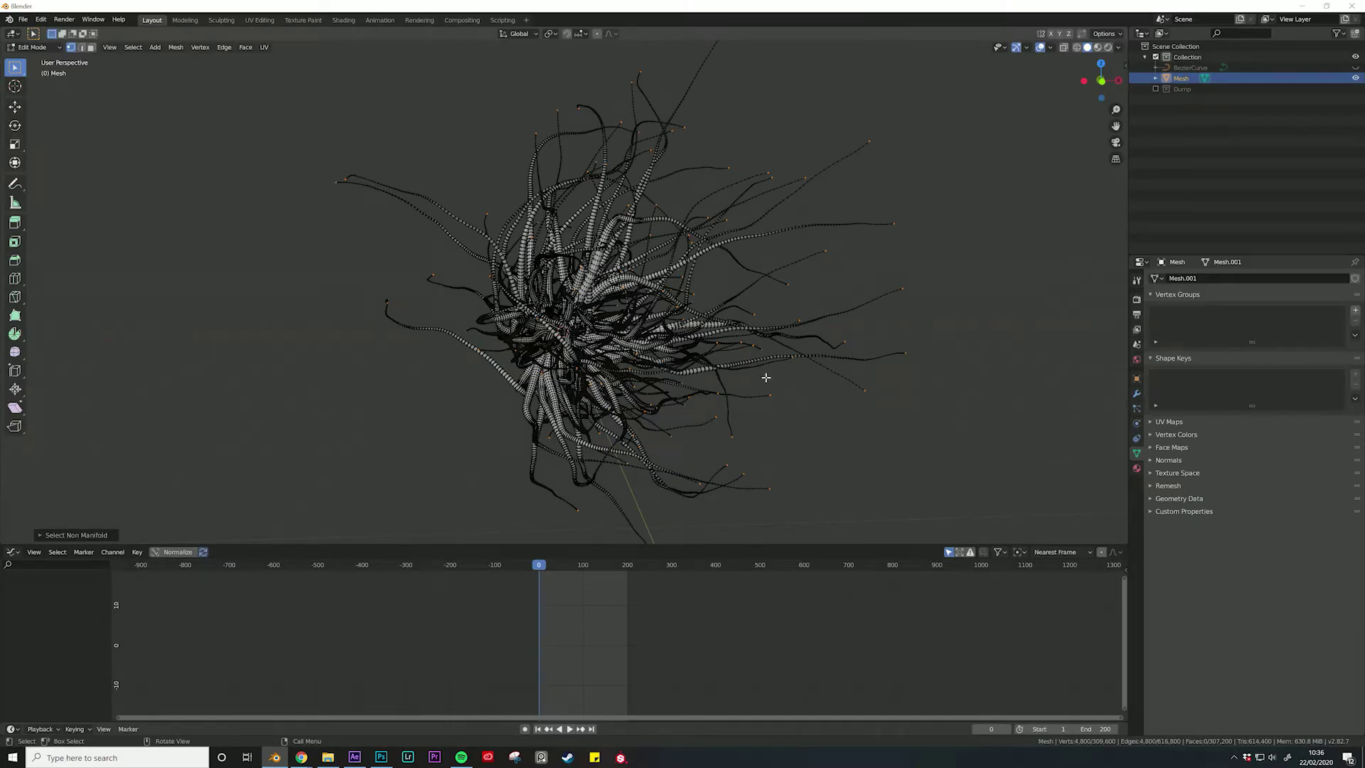
Merge vertices by distance, expand the Remesh panel, and deselect everything in Object Mode
key(m)
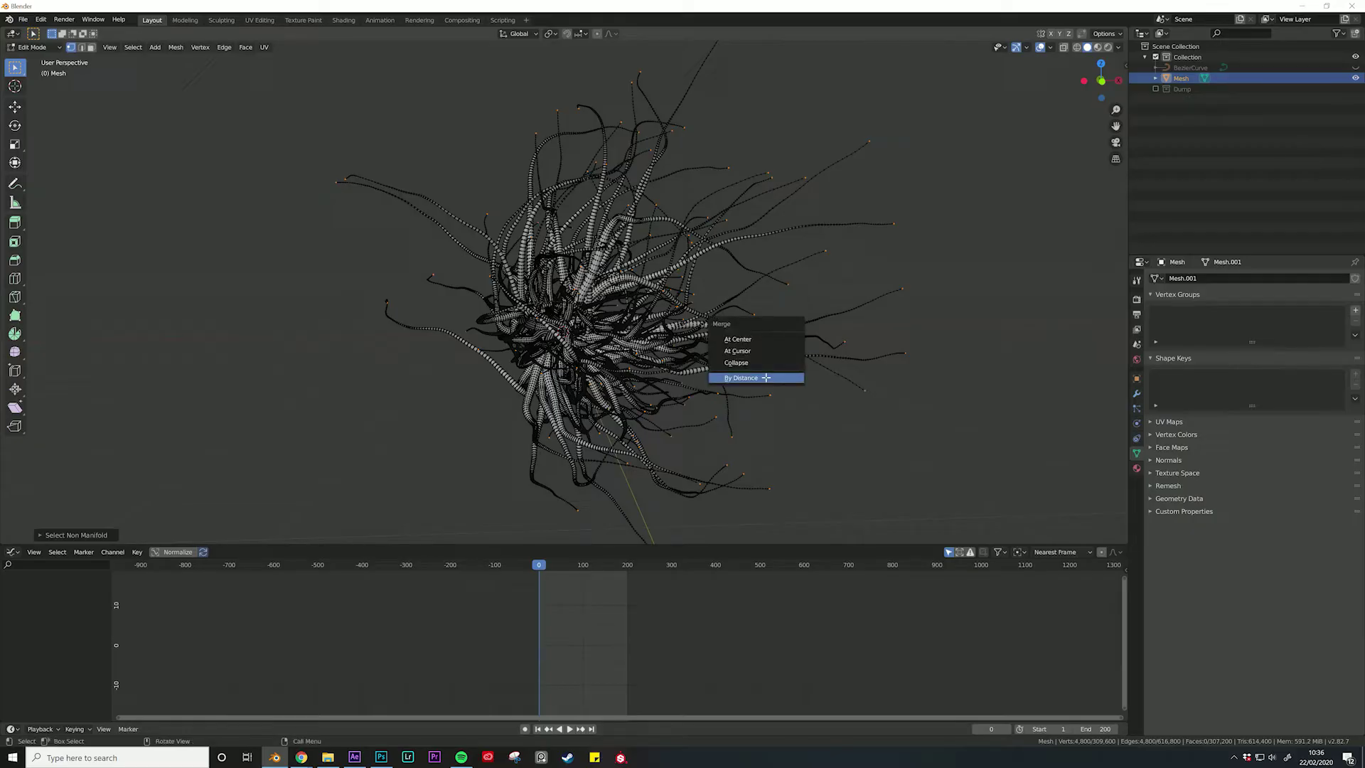
click(764, 378)
key(Tab)
click(1168, 485)
key(alt+a)
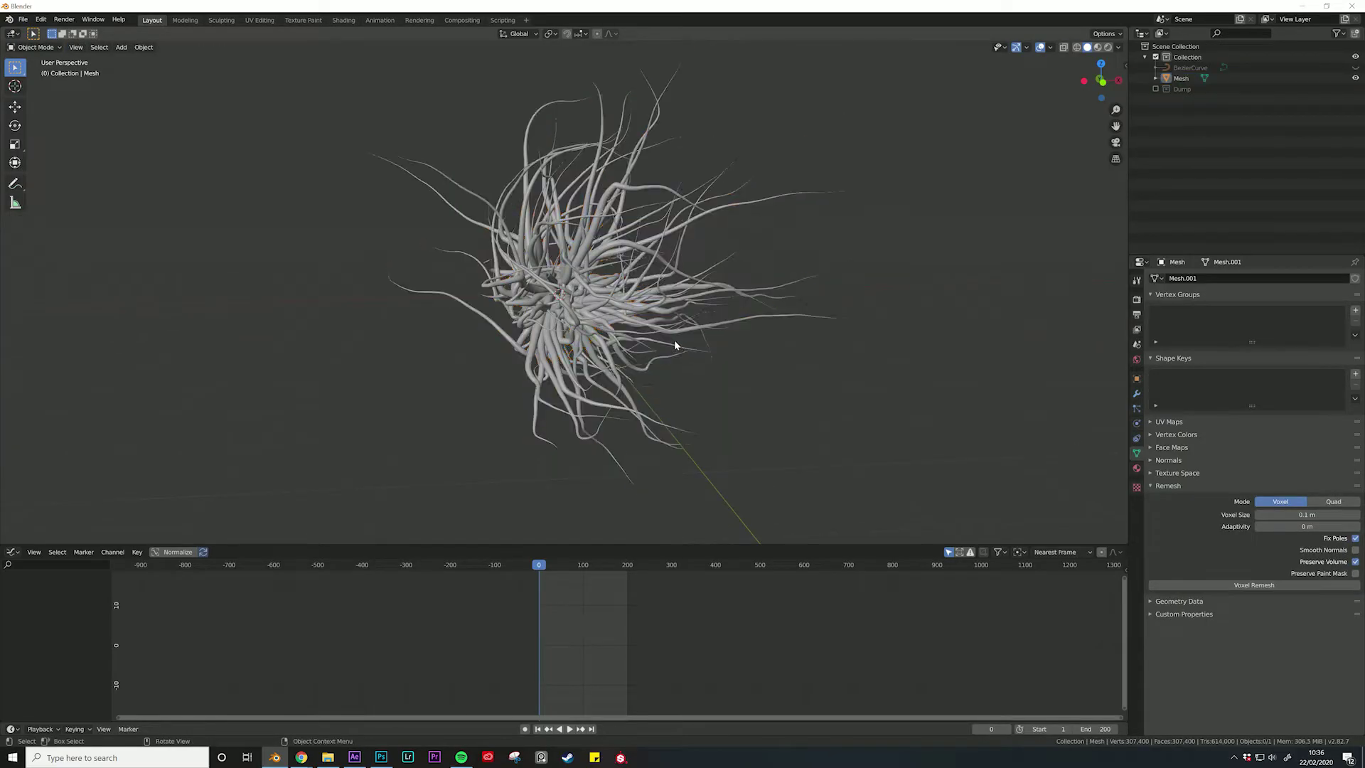
scroll(666, 341, down, 3)
scroll(667, 346, up, 2)
scroll(661, 346, up, 3)
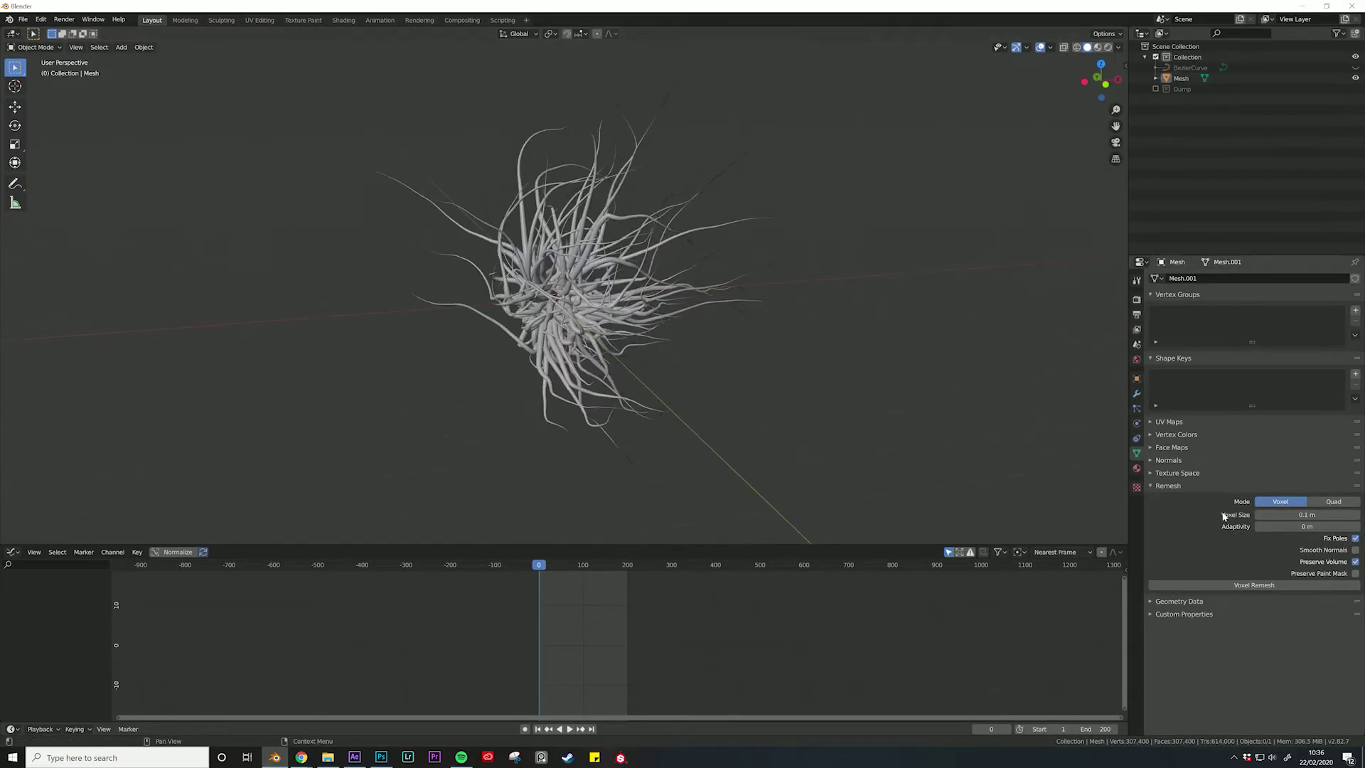
Voxel-remesh the tentacle ball at 0.01 m and orbit around the result
click(1306, 514)
text(0)
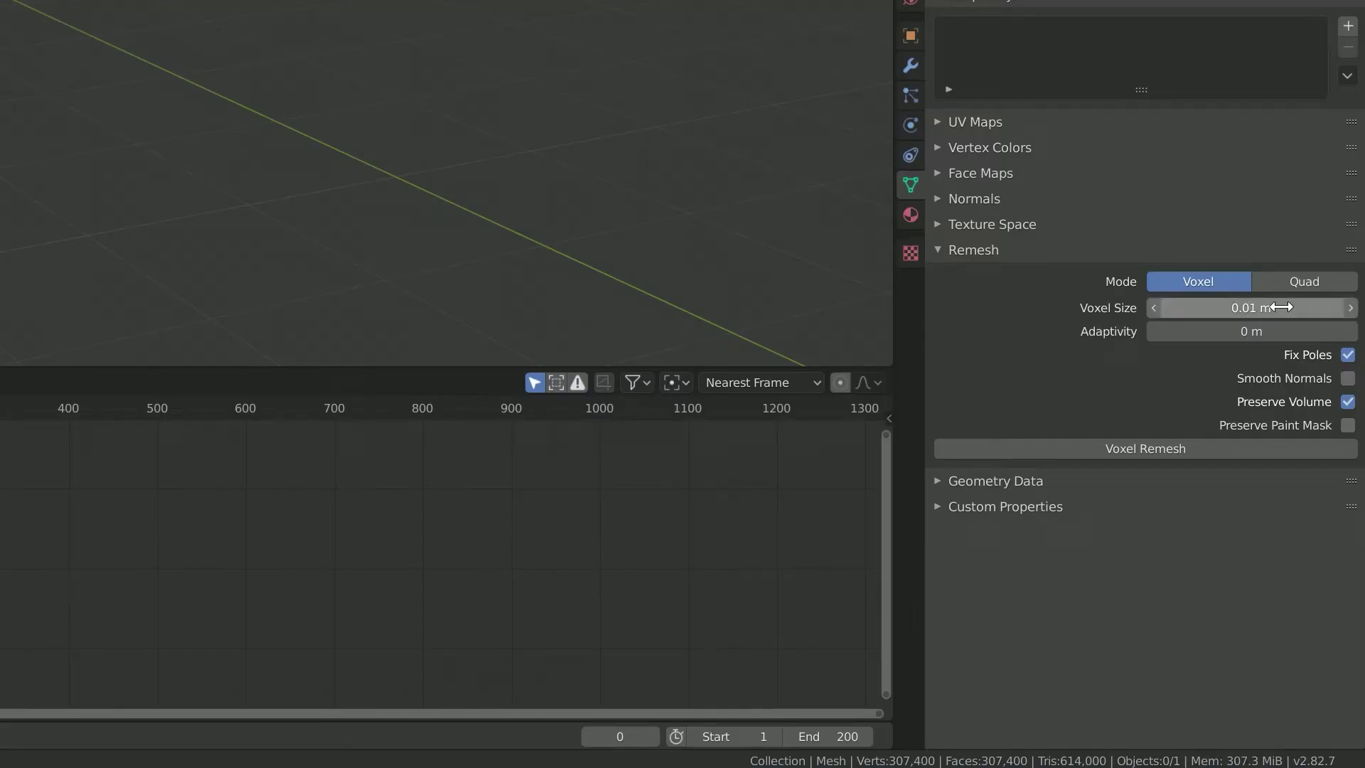
click(1149, 448)
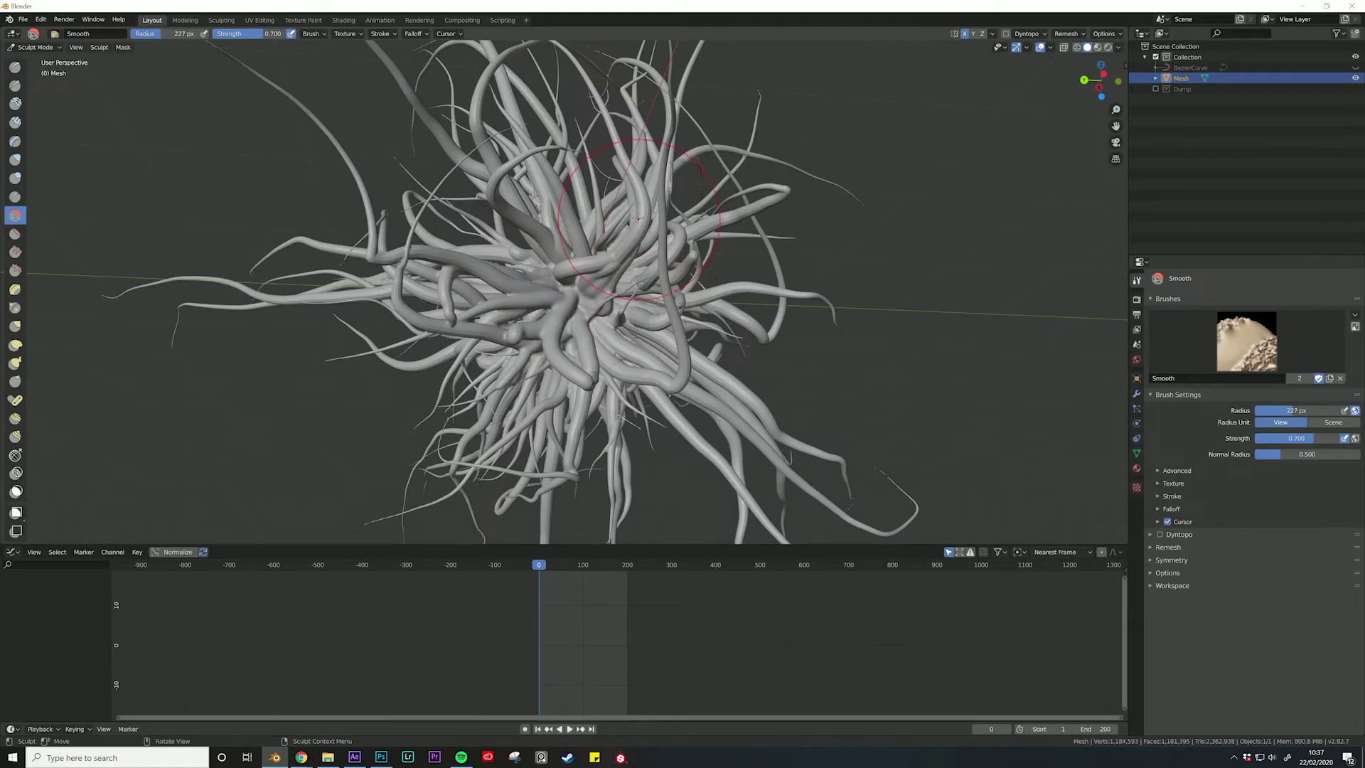
key(ctrl+Tab)
scroll(638, 218, down, 5)
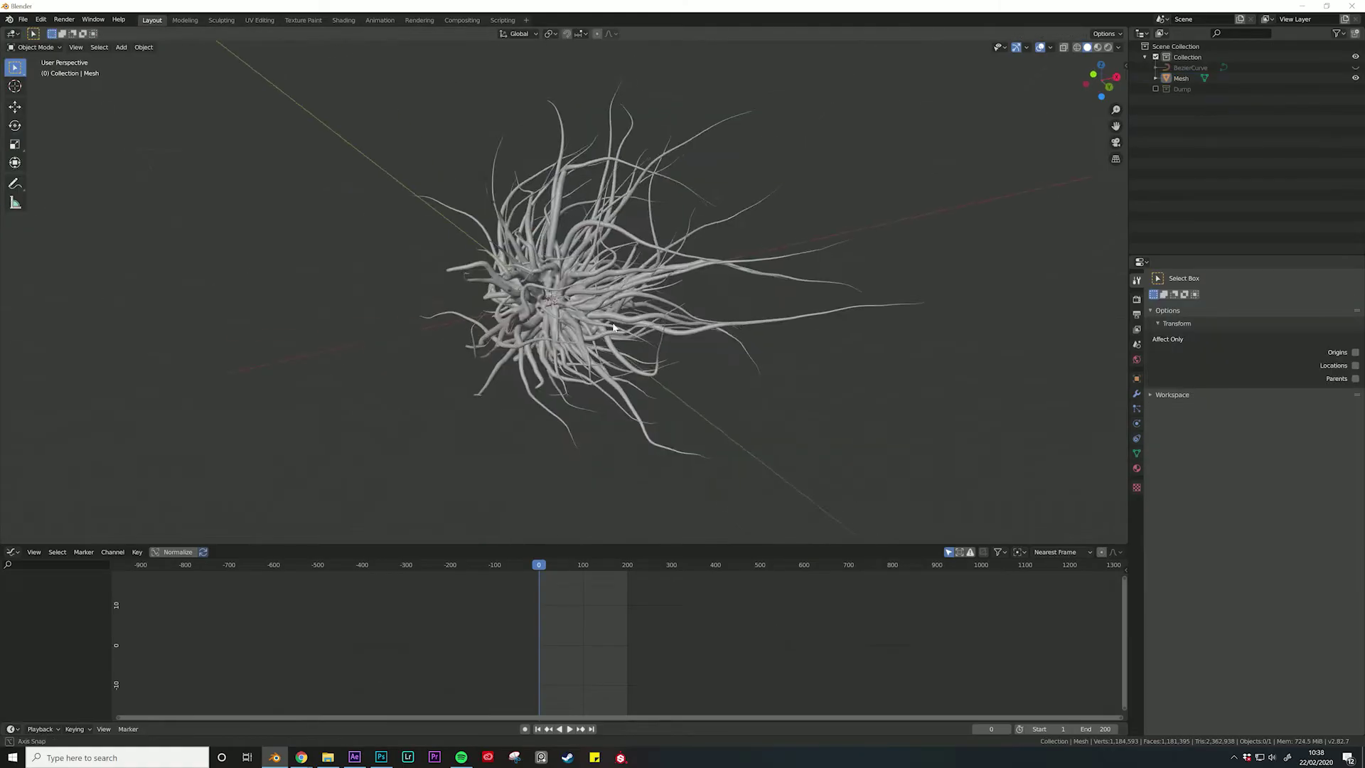
middle_drag(638, 219, 693, 346)
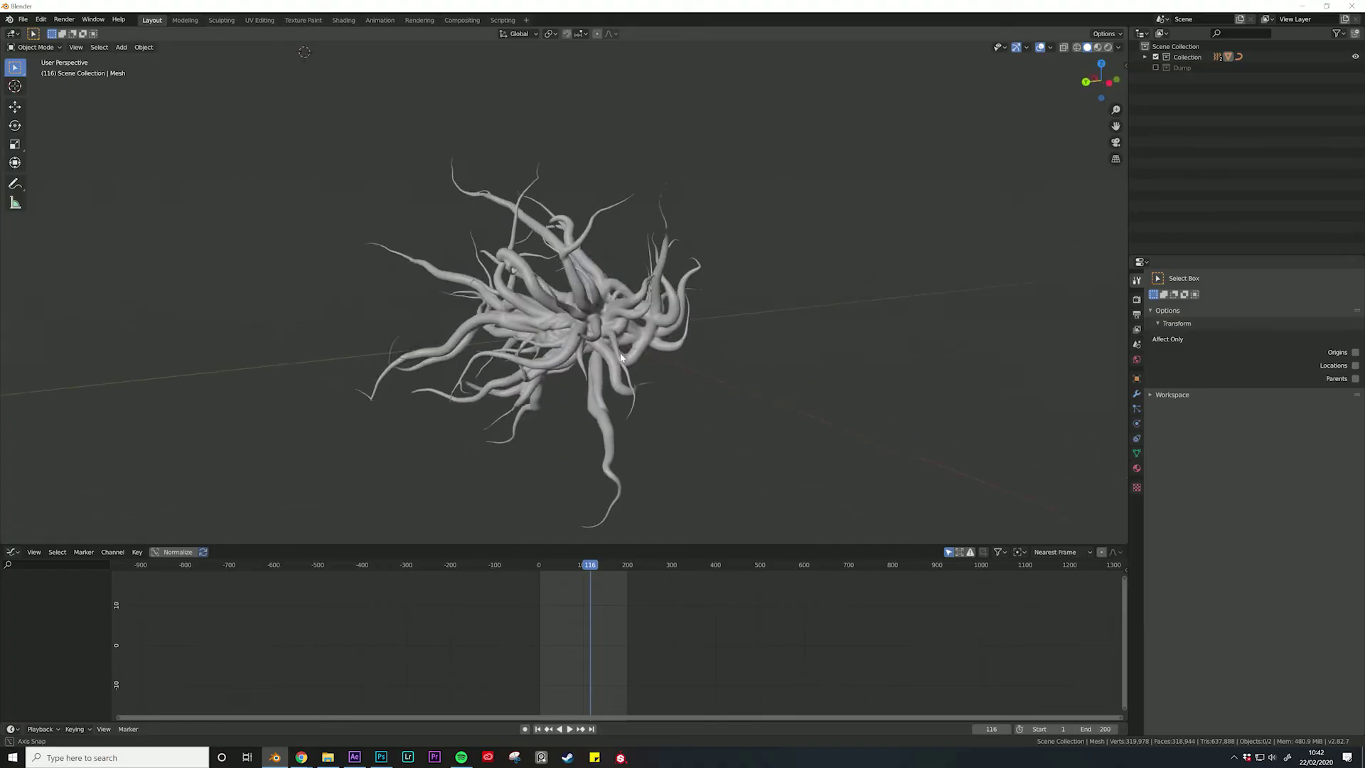
middle_drag(620, 356, 528, 358)
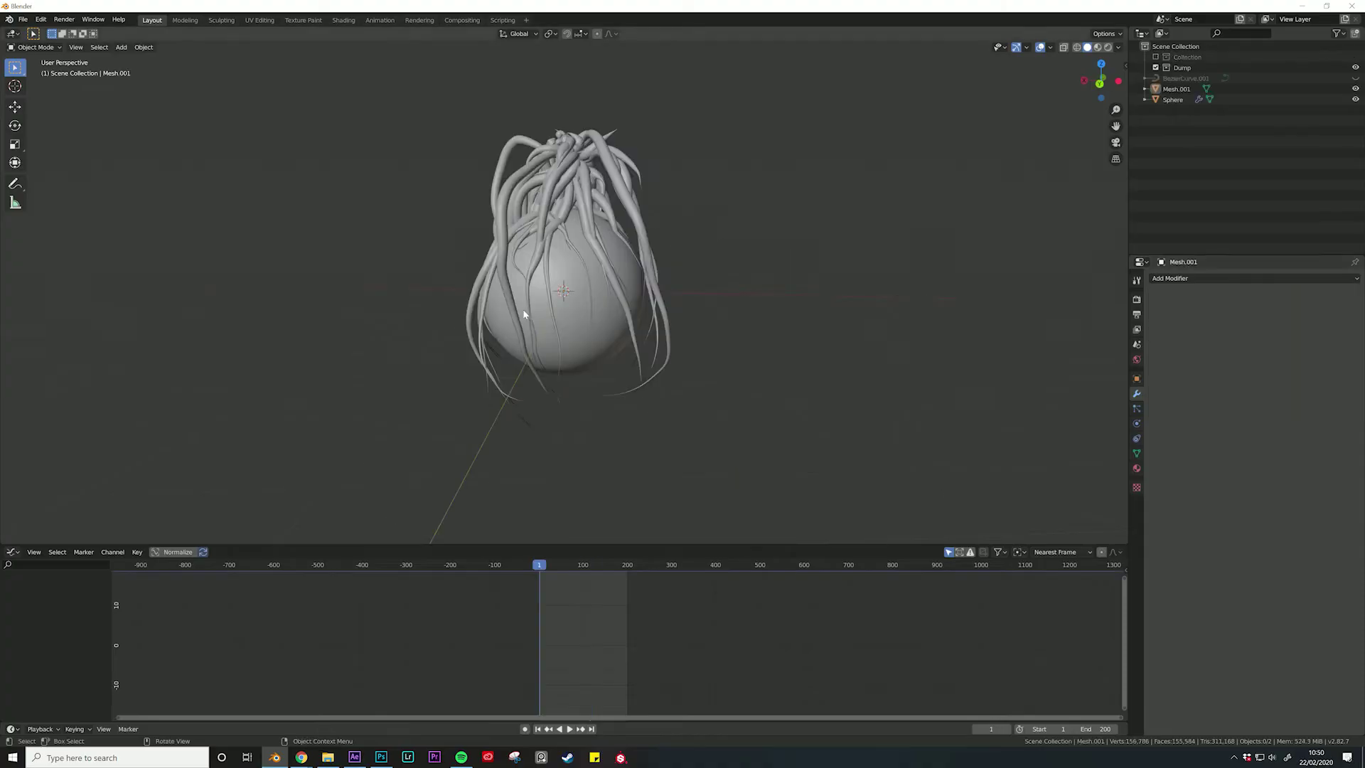
Orbit around the tentacle-covered sphere and select Mesh.001
mouse_move(524, 305)
middle_down()
mouse_move(593, 311)
mouse_move(562, 308)
middle_up()
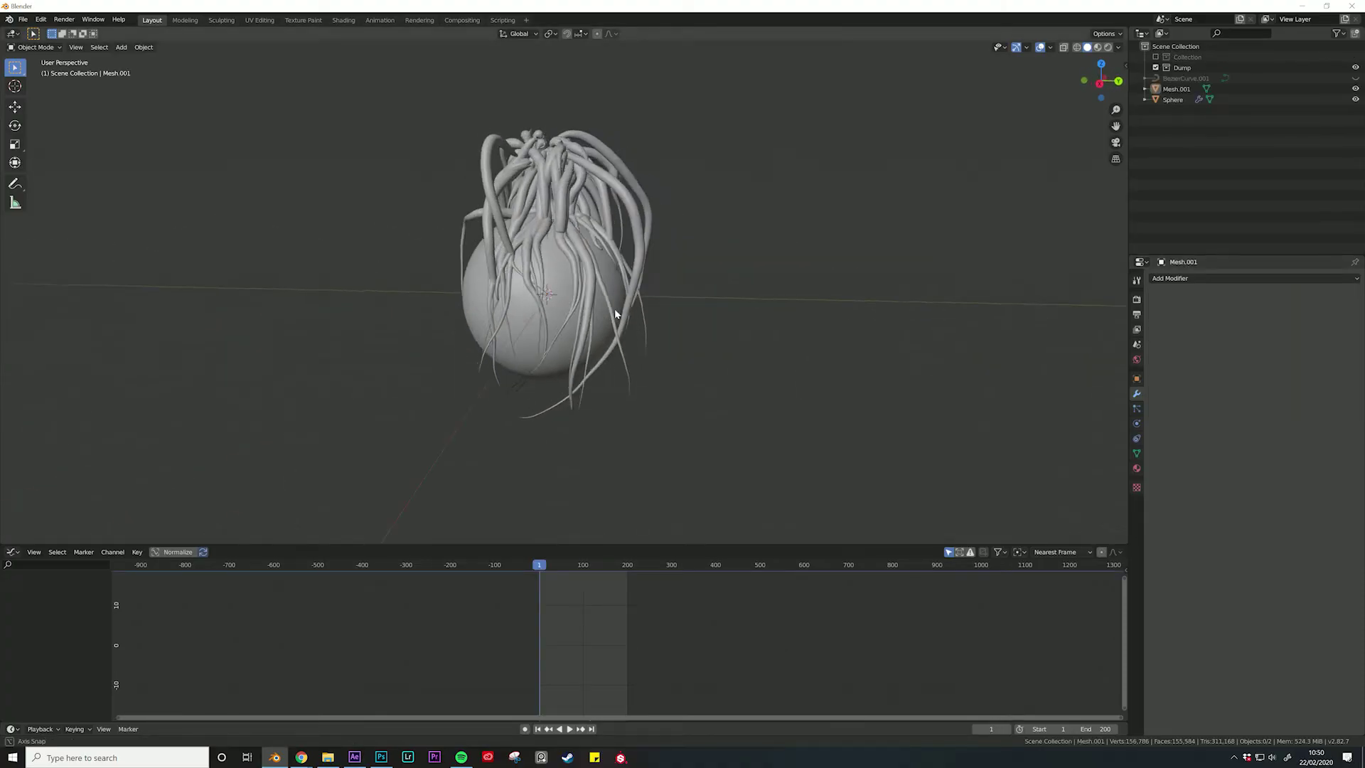
click(574, 192)
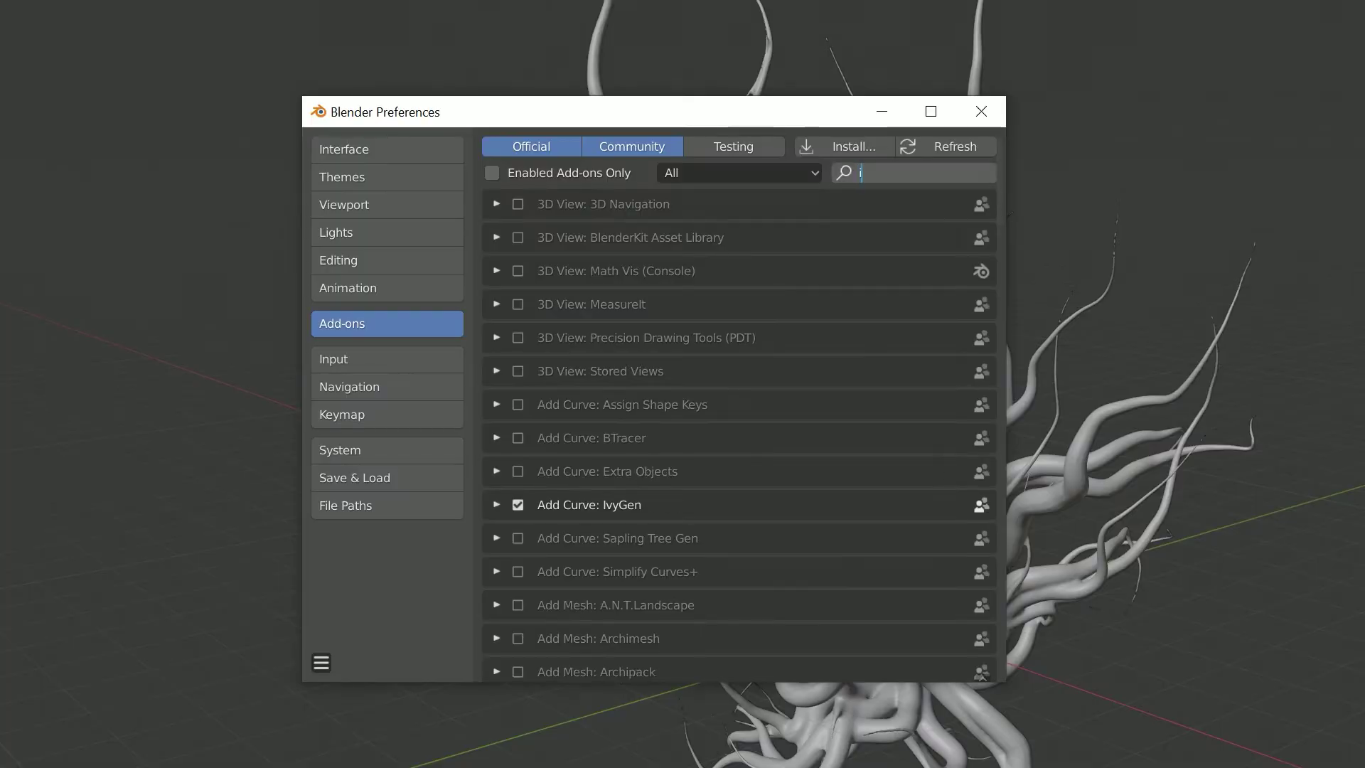
text(vy)
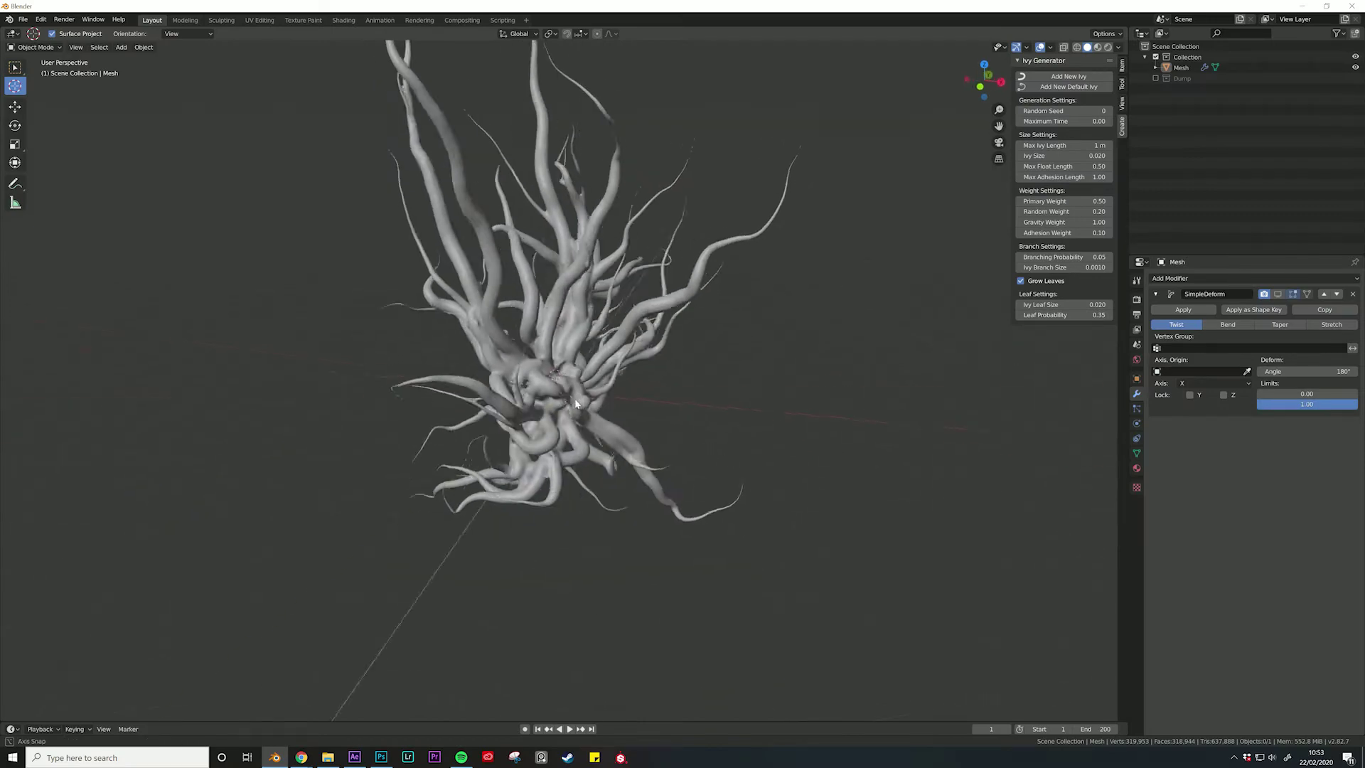
Select the tentacle ball and grow three ivy curves over it with Add New Ivy
middle_drag(458, 384, 530, 402)
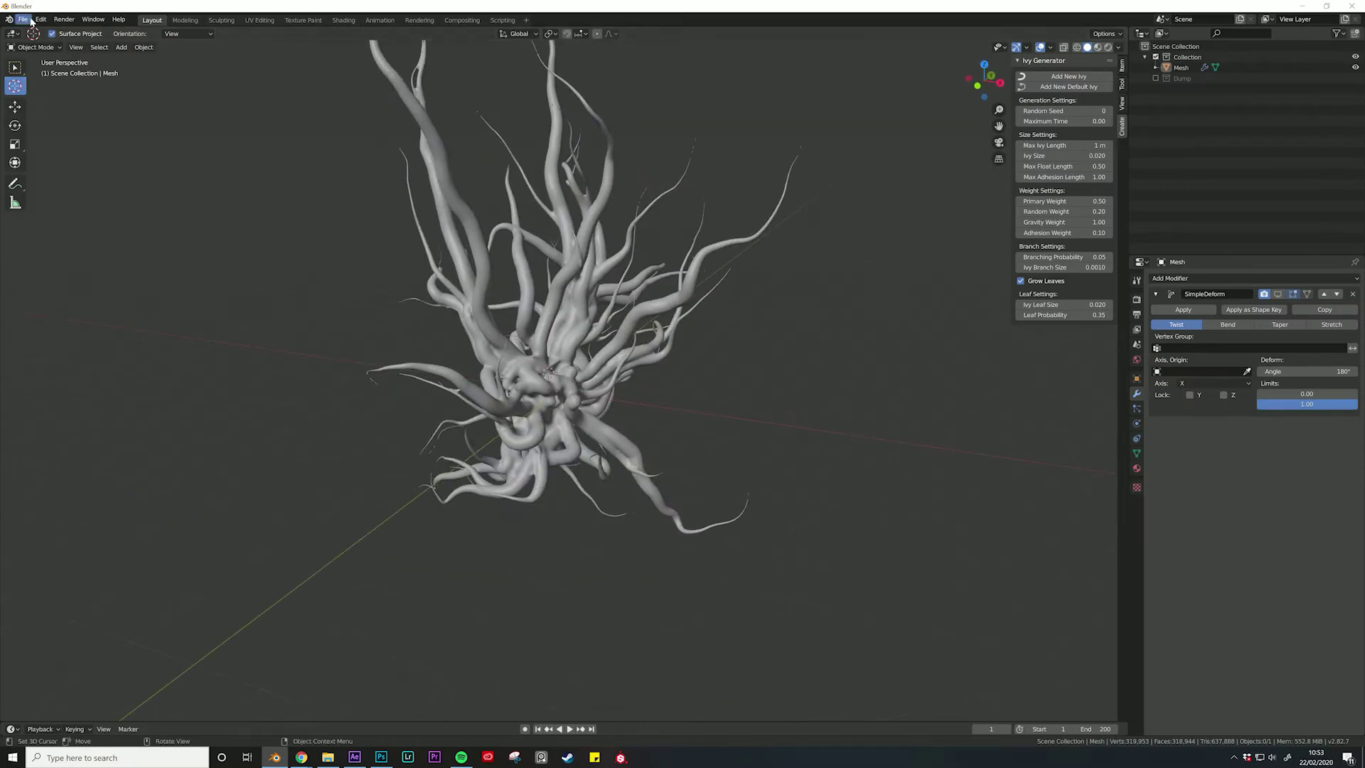
click(530, 403)
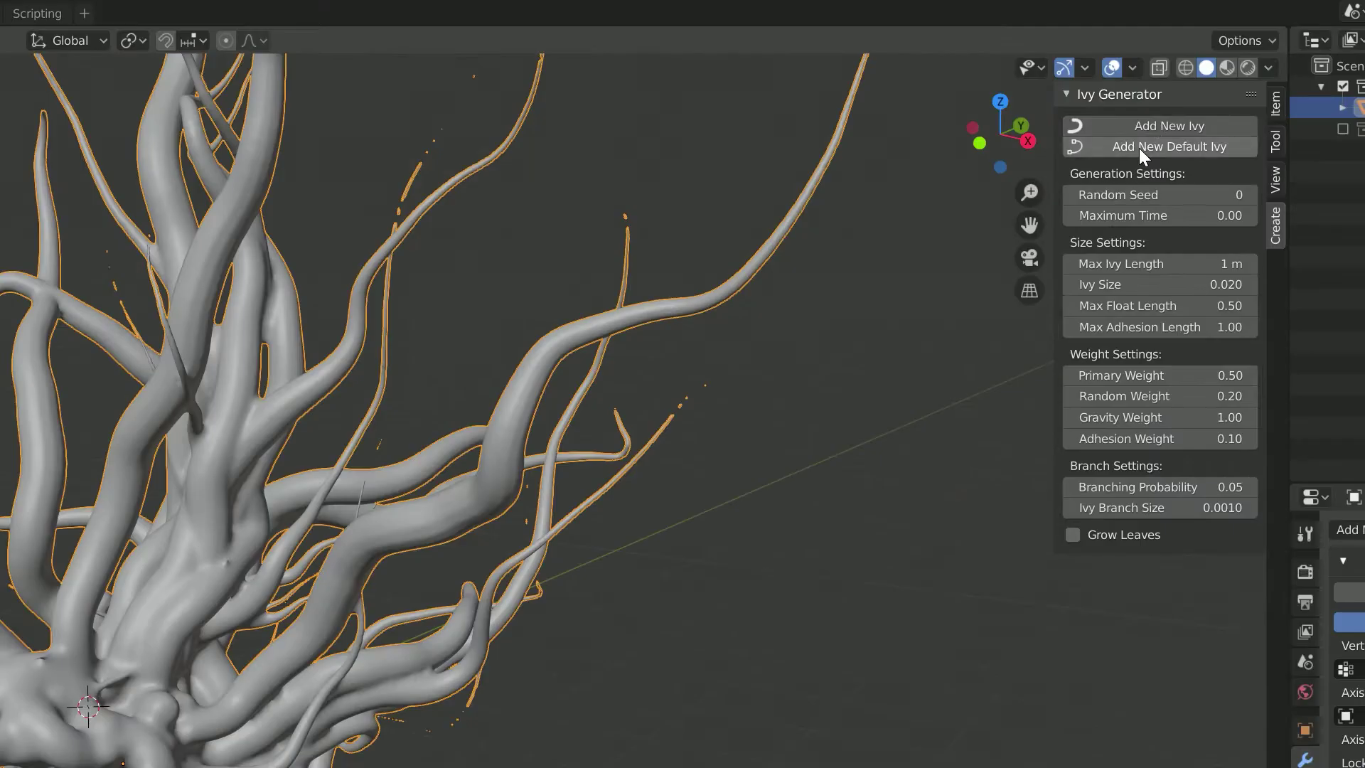
click(1151, 123)
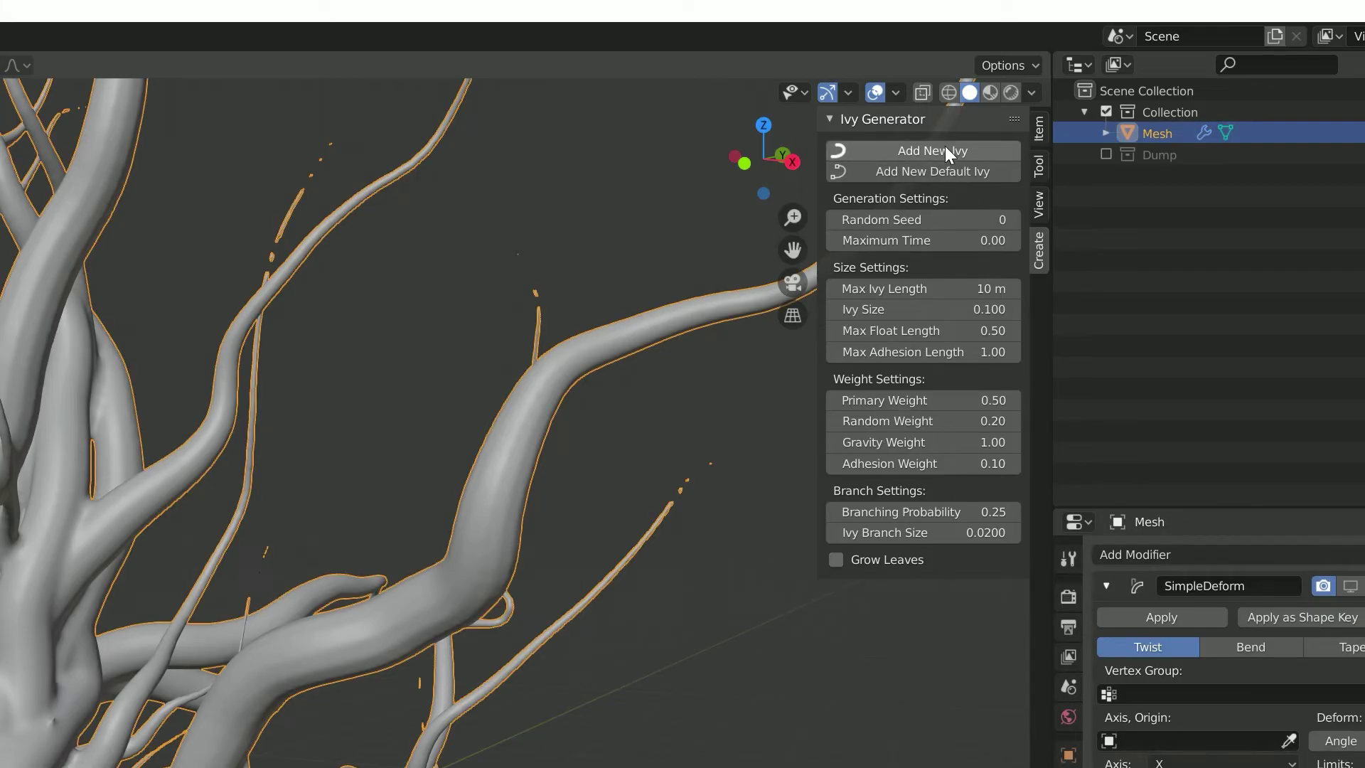
click(944, 146)
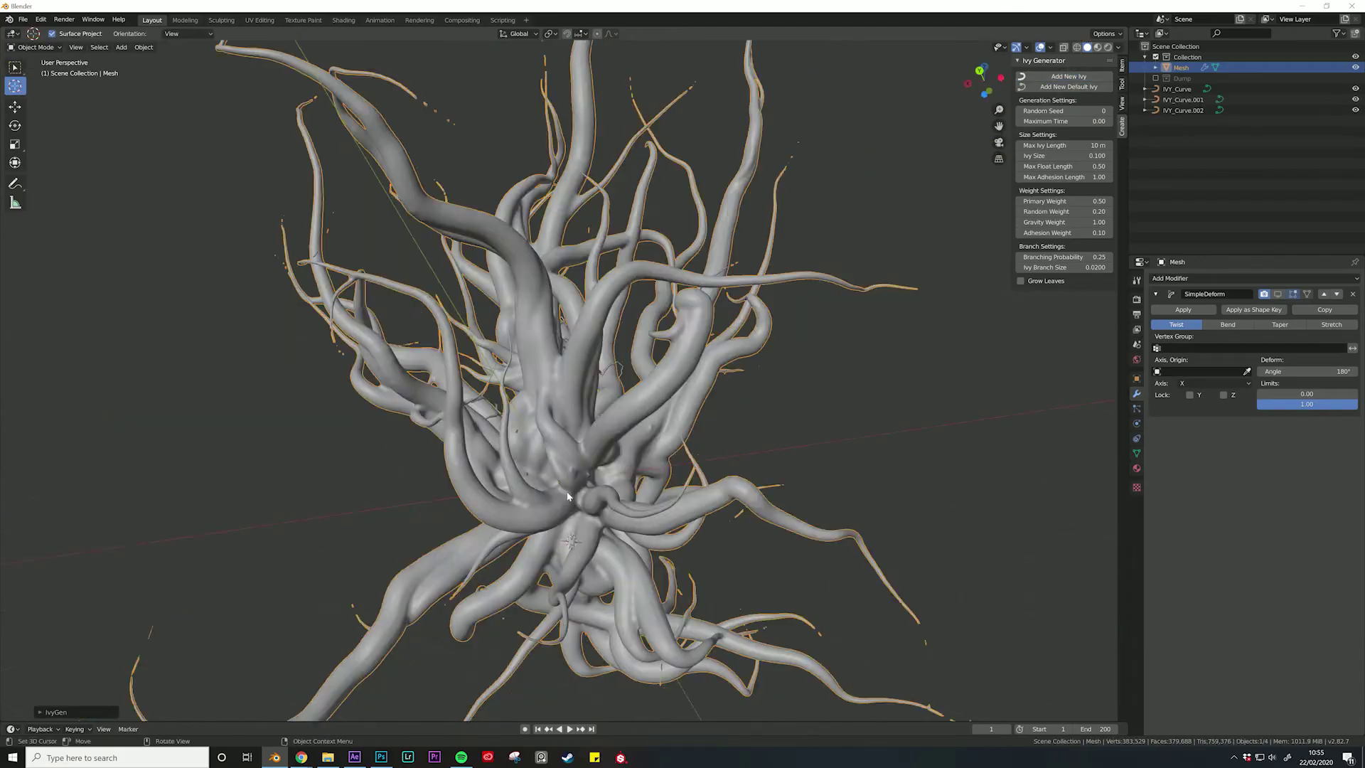
middle_drag(568, 496, 645, 424)
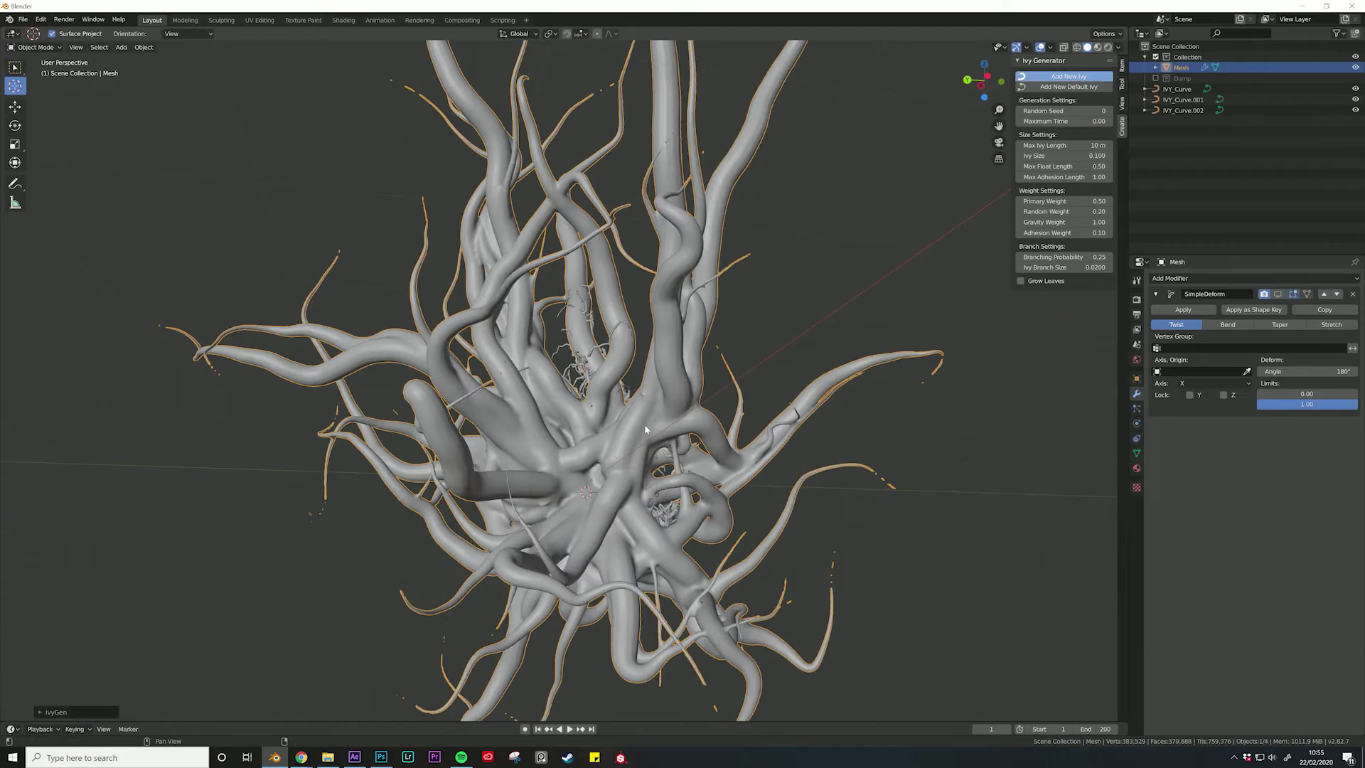
click(1063, 85)
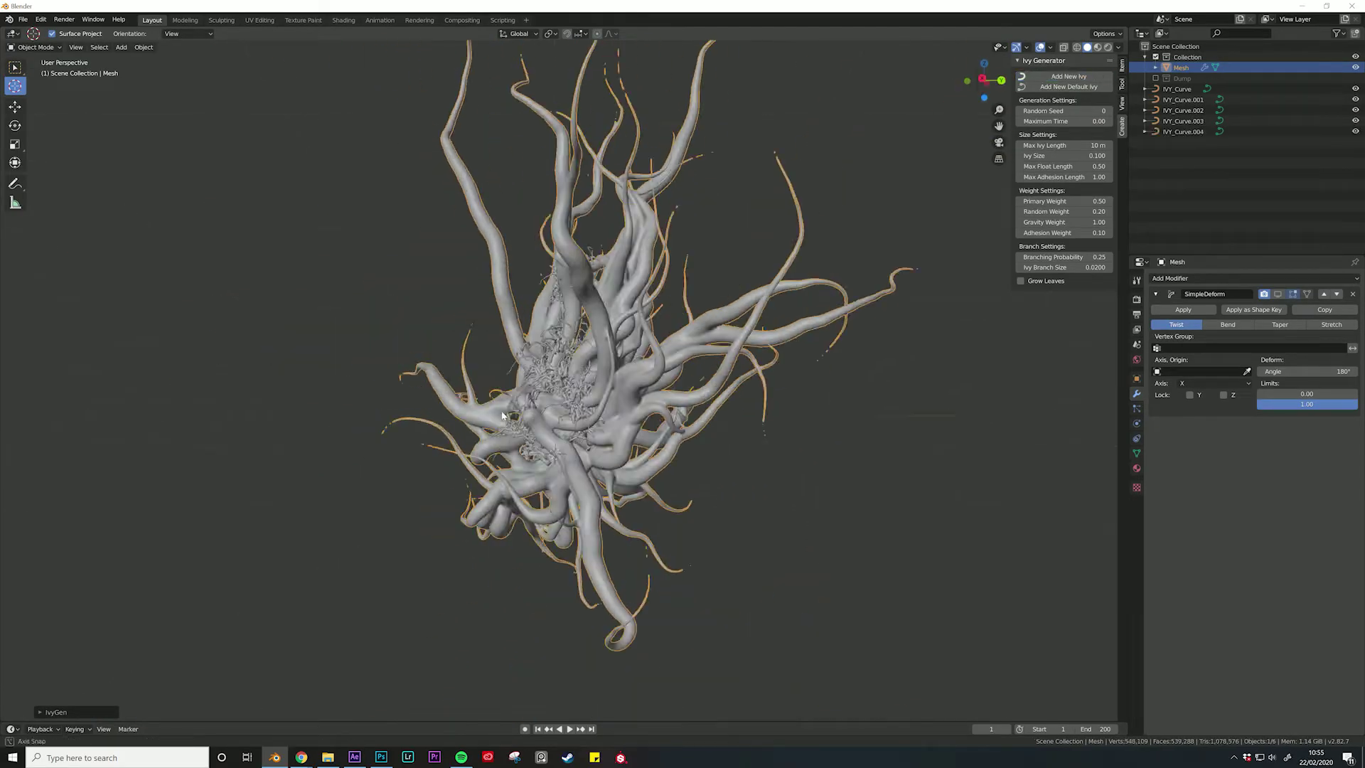
mouse_move(731, 296)
middle_down()
mouse_move(573, 359)
mouse_move(482, 351)
mouse_move(633, 350)
middle_up()
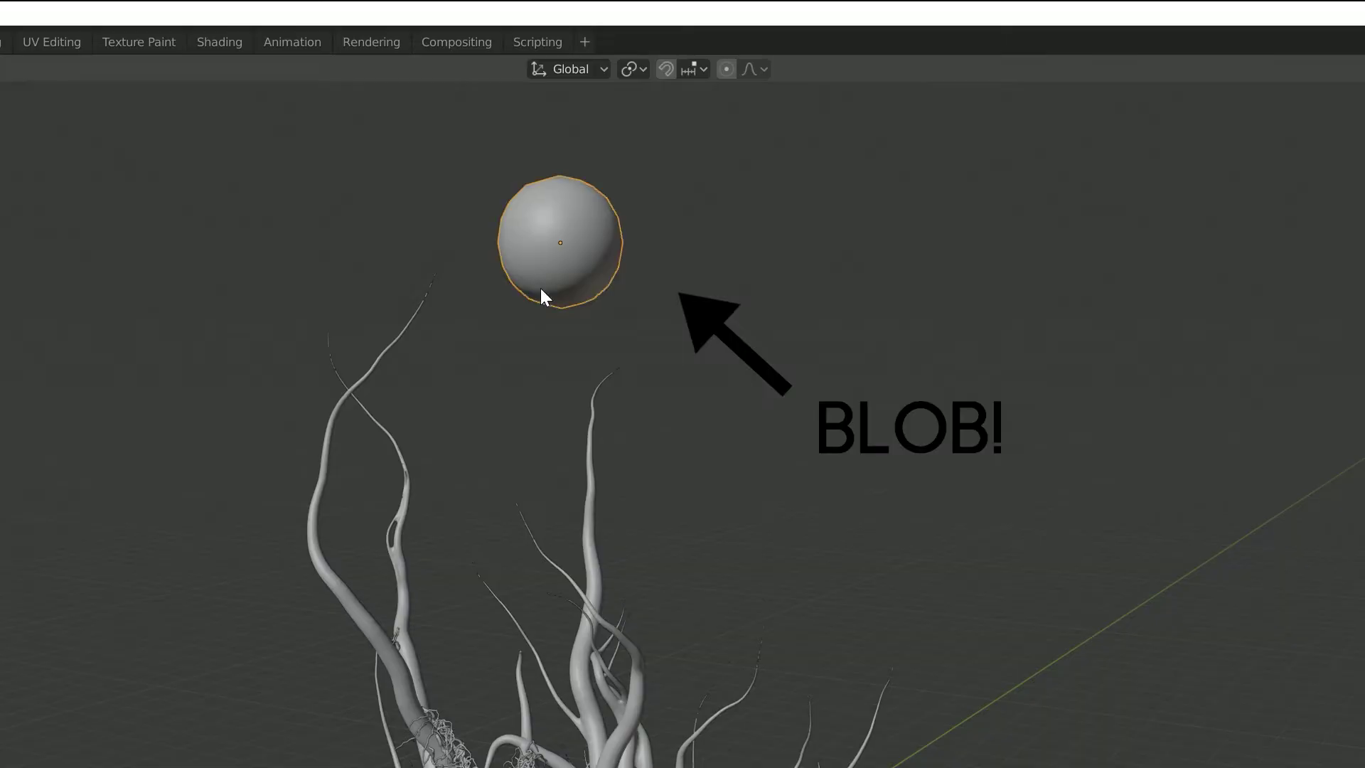
Add a hair particle system rendering the blob sphere as objects with full scale randomness
click(1355, 278)
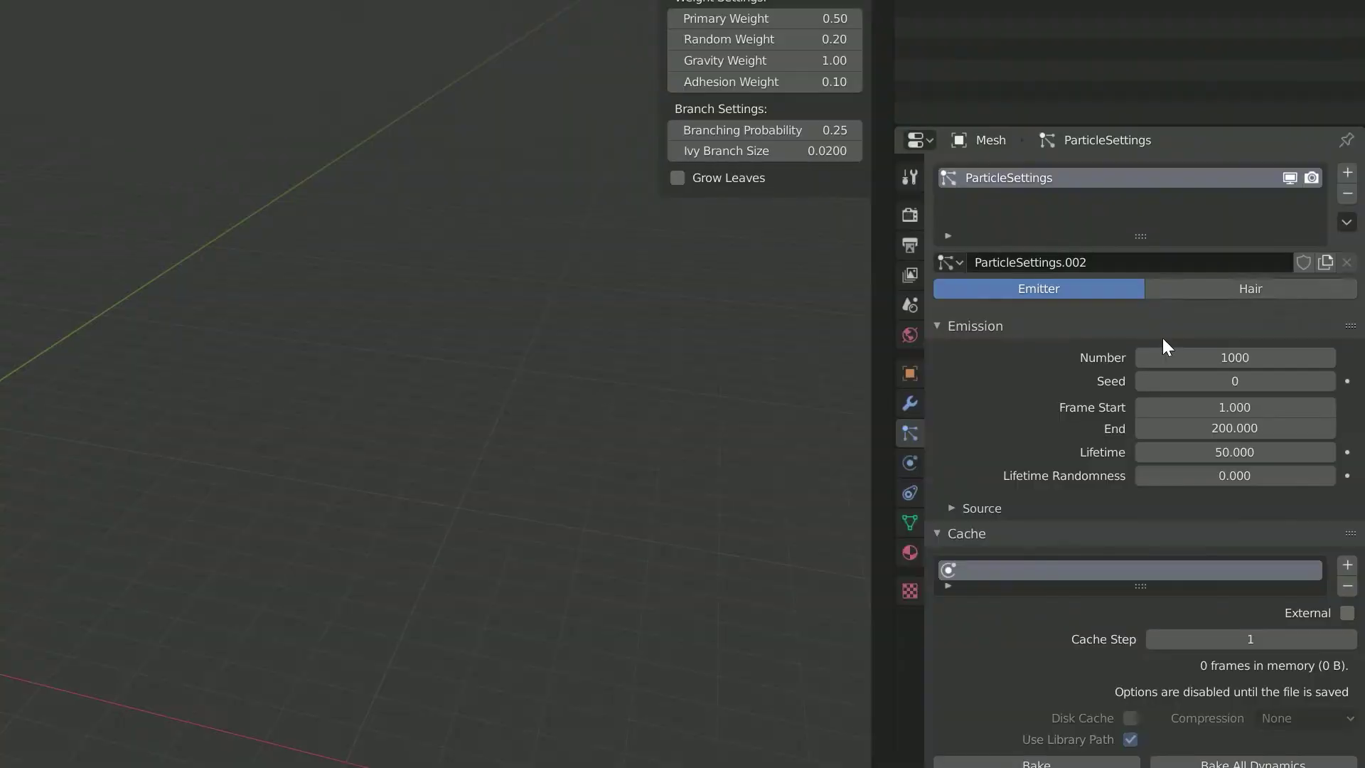
click(1303, 333)
click(1165, 460)
click(1298, 474)
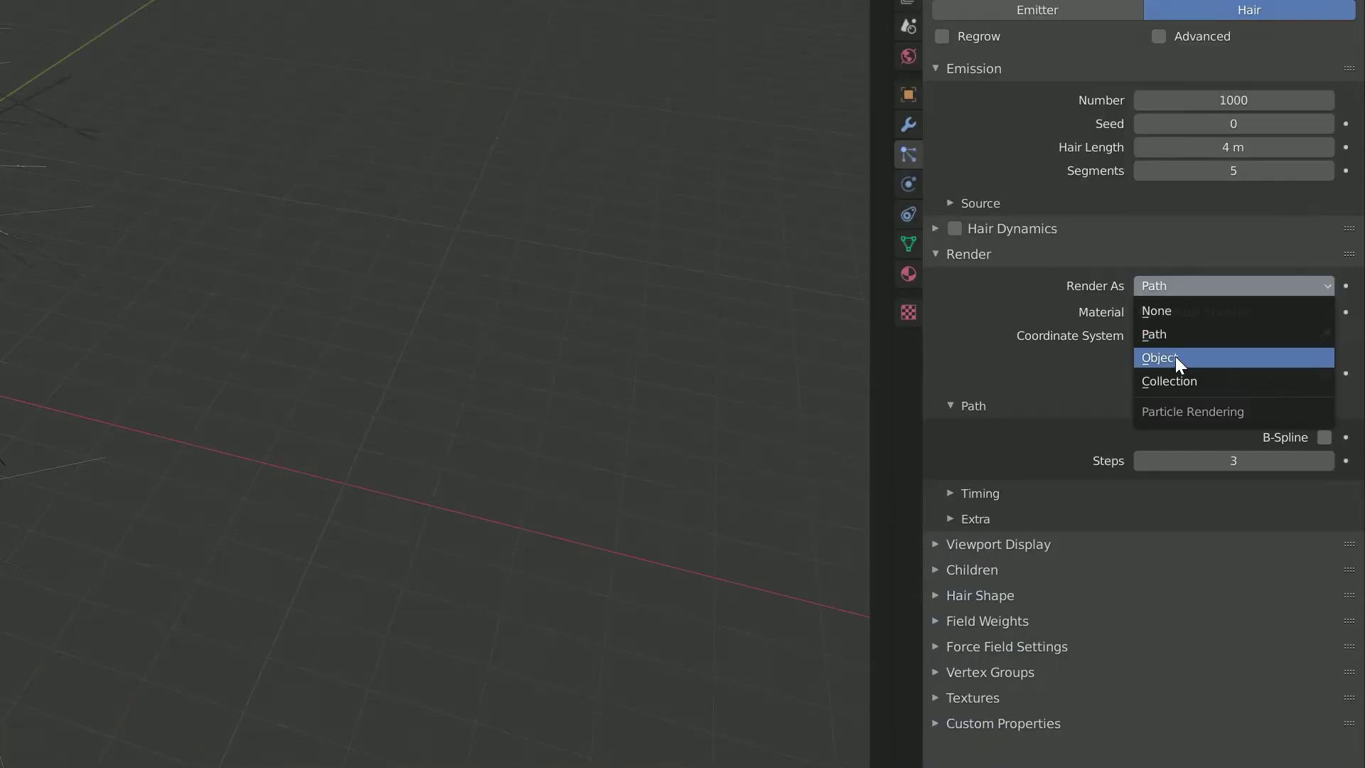
click(1175, 358)
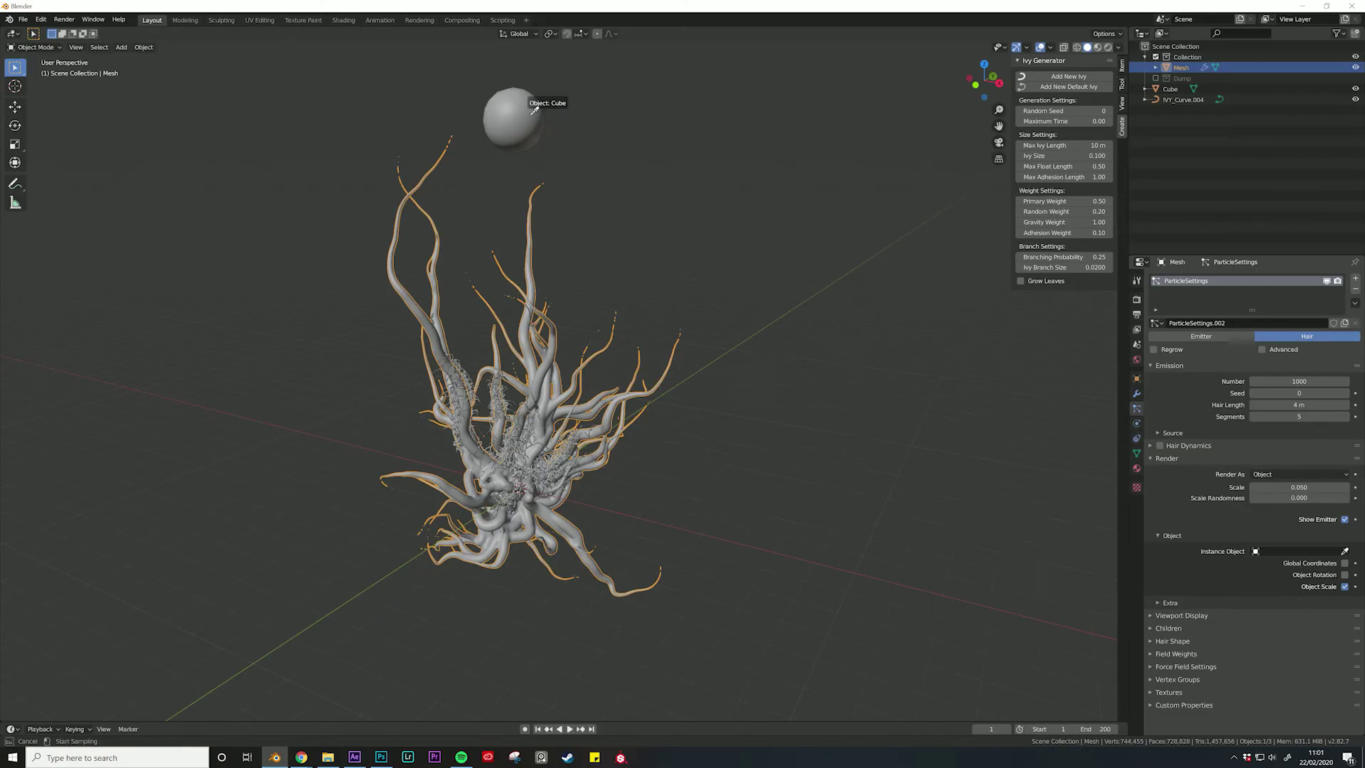
click(534, 108)
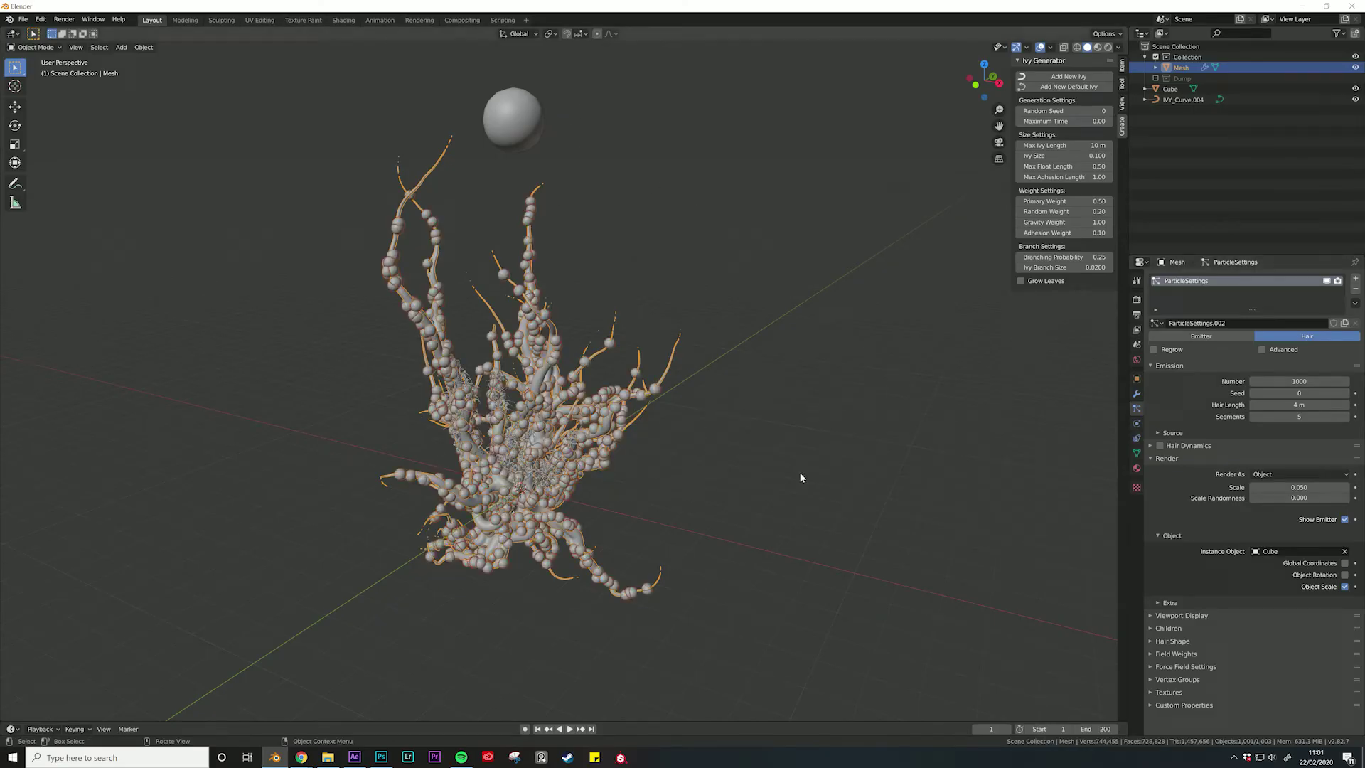
key(Return)
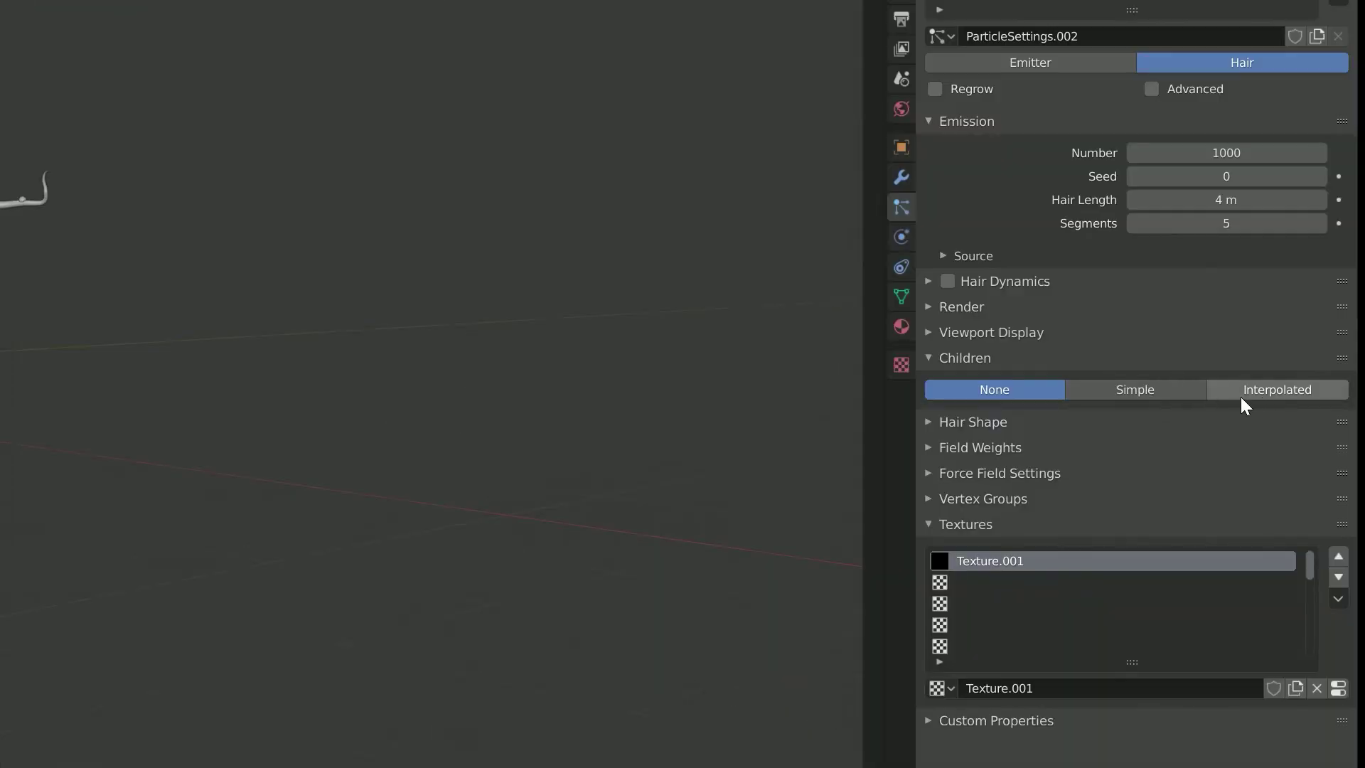
Add interpolated children and a Clouds texture that influences particle time
click(1240, 397)
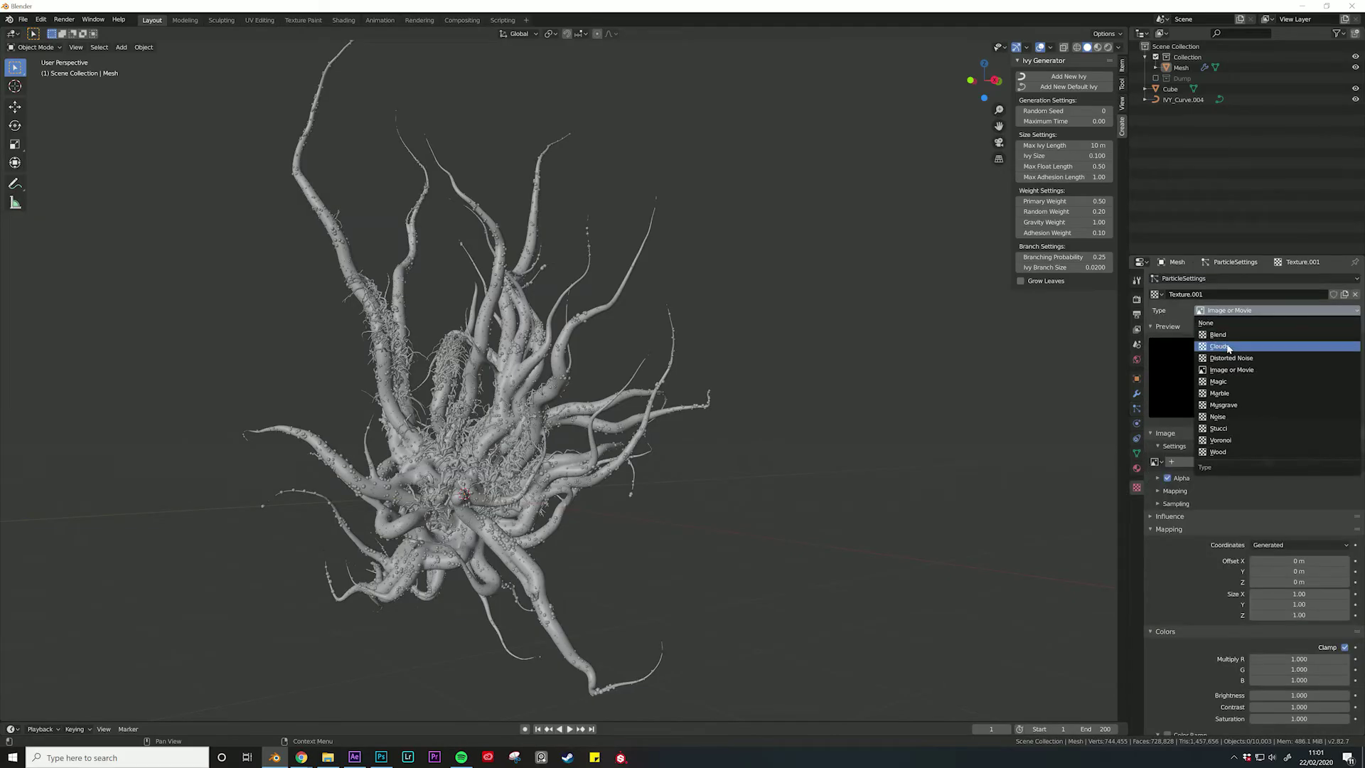
click(1221, 363)
scroll(1243, 559, down, 2)
drag(1285, 407, 1317, 407)
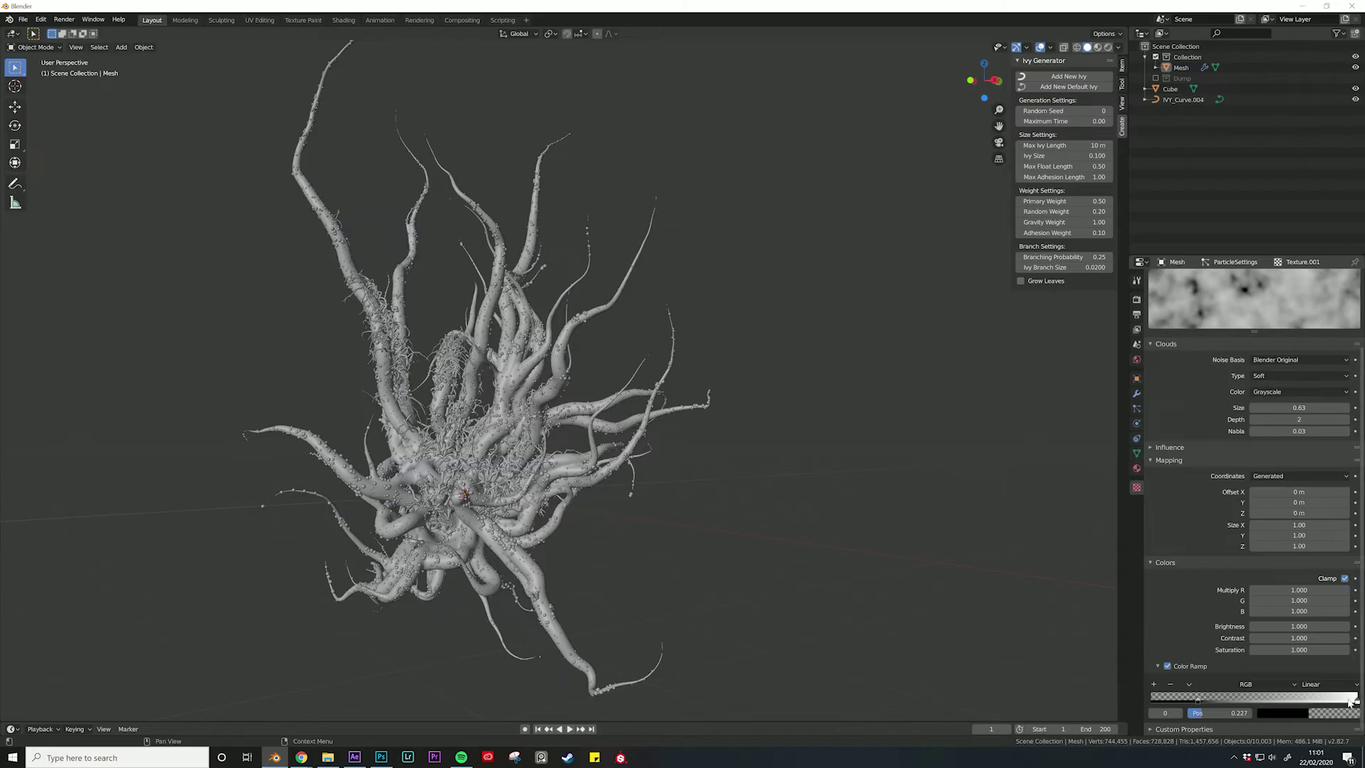
click(1170, 446)
click(1333, 464)
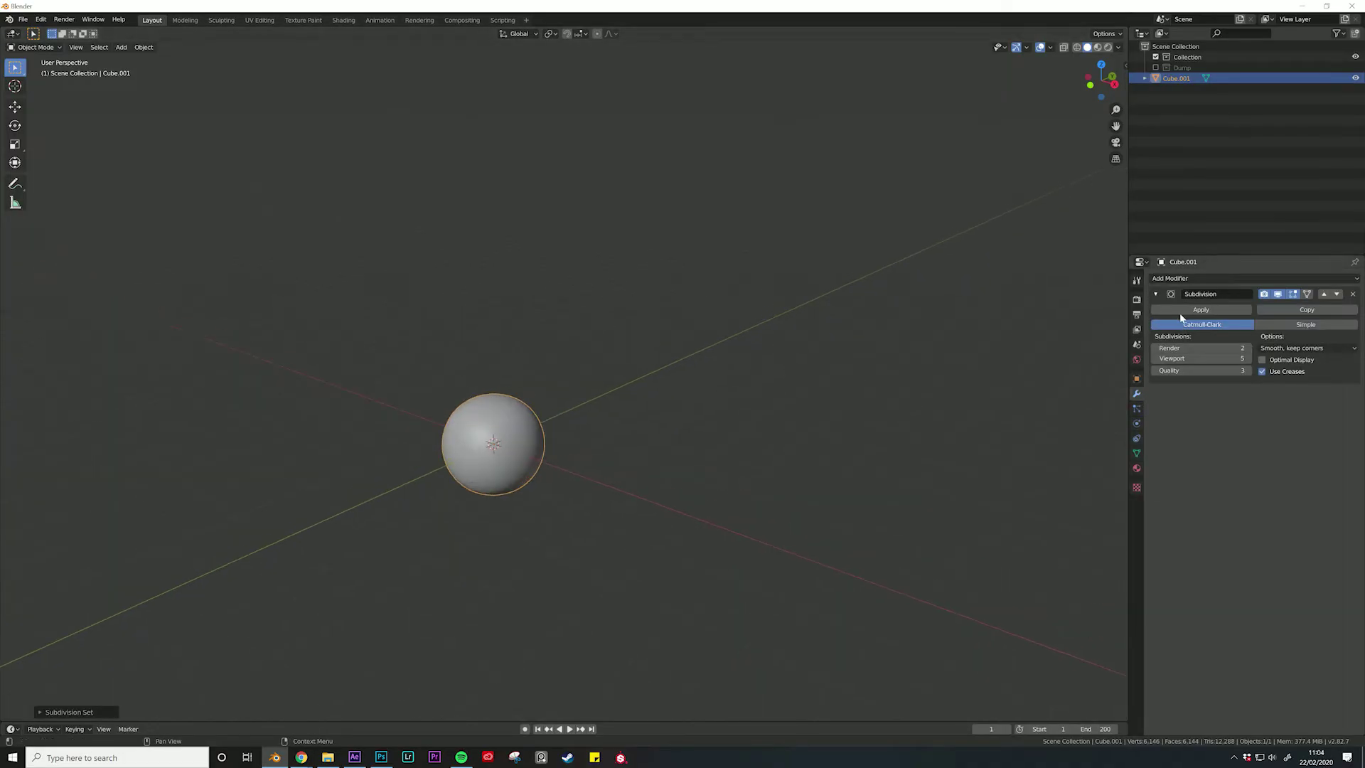
Apply the blob's Subdivision modifier and run To Sphere with factor 1 in Edit Mode
click(1182, 316)
key(KP_Decimal)
key(Tab)
key(F3)
text(To Spher)
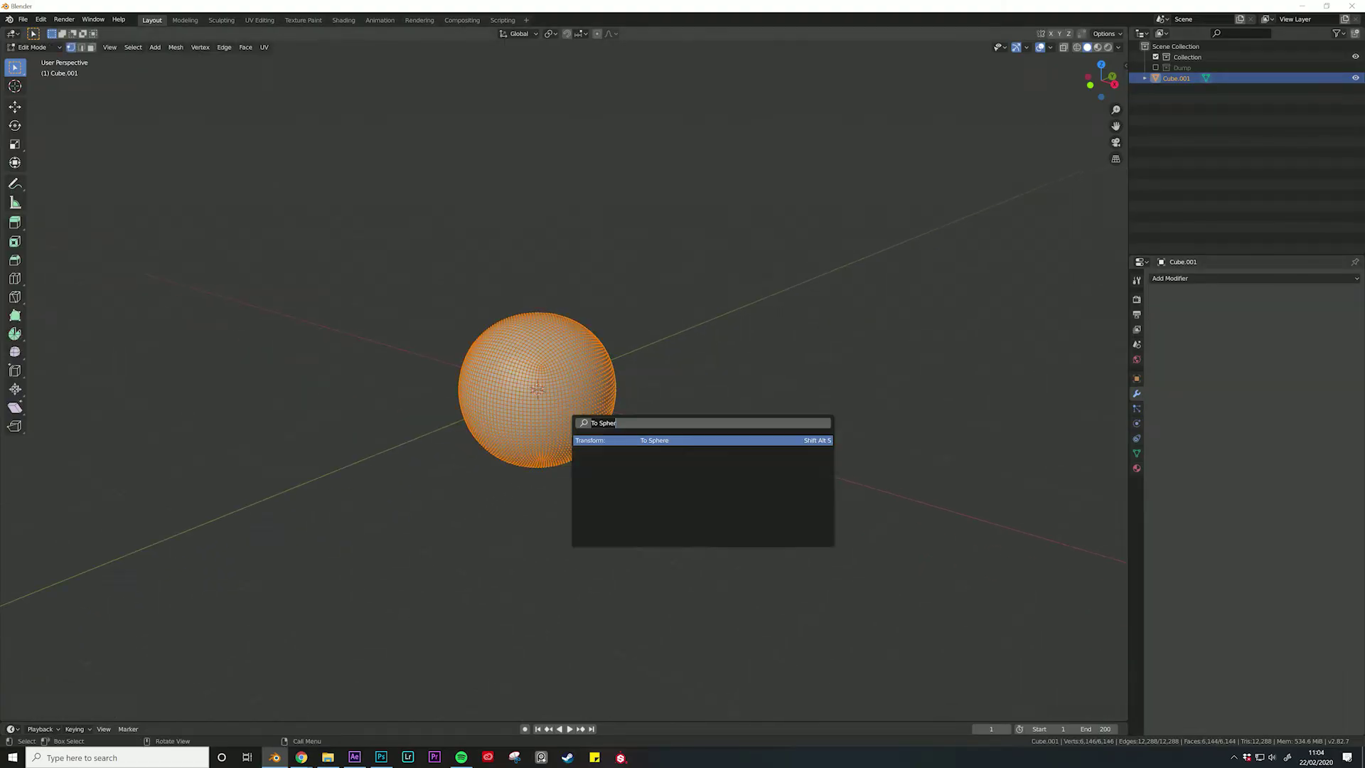
key(Return)
text(1)
key(Return)
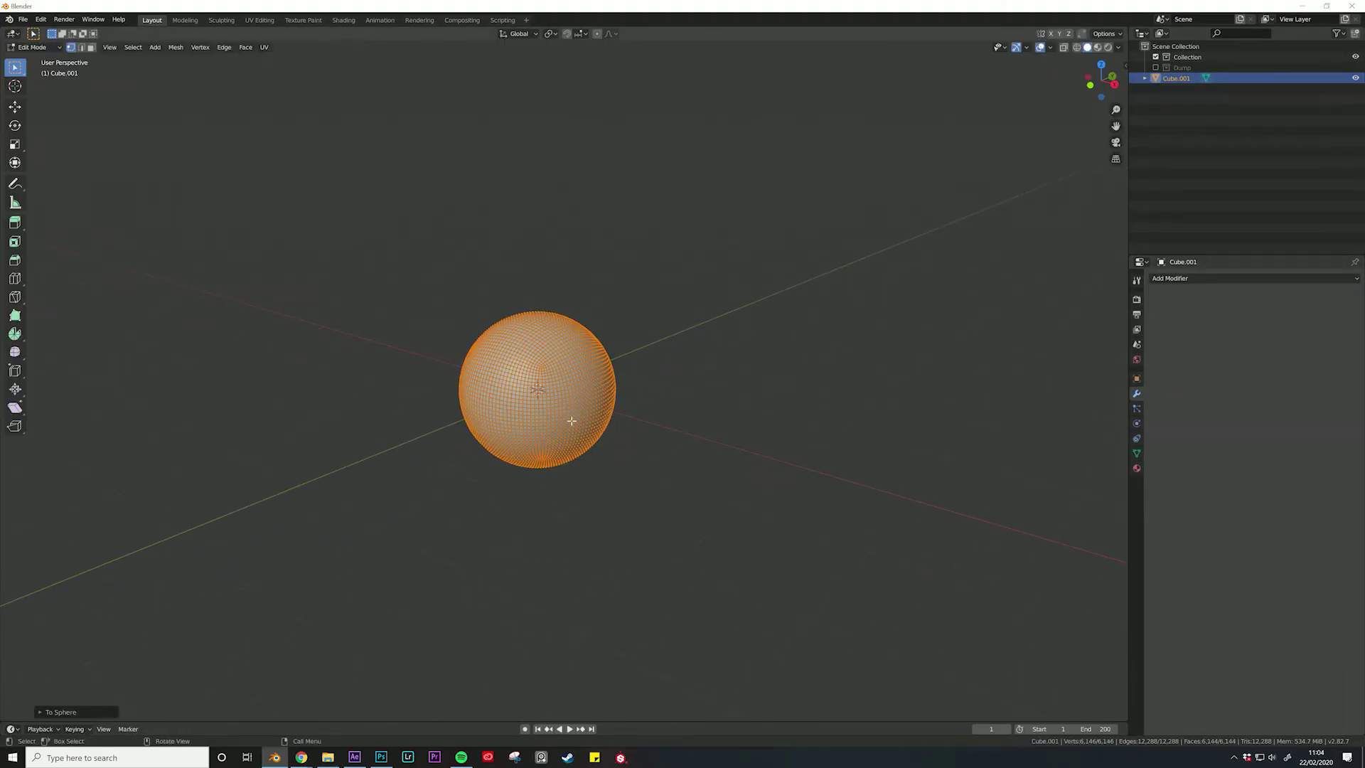
middle_drag(570, 421, 624, 411)
scroll(623, 410, up, 3)
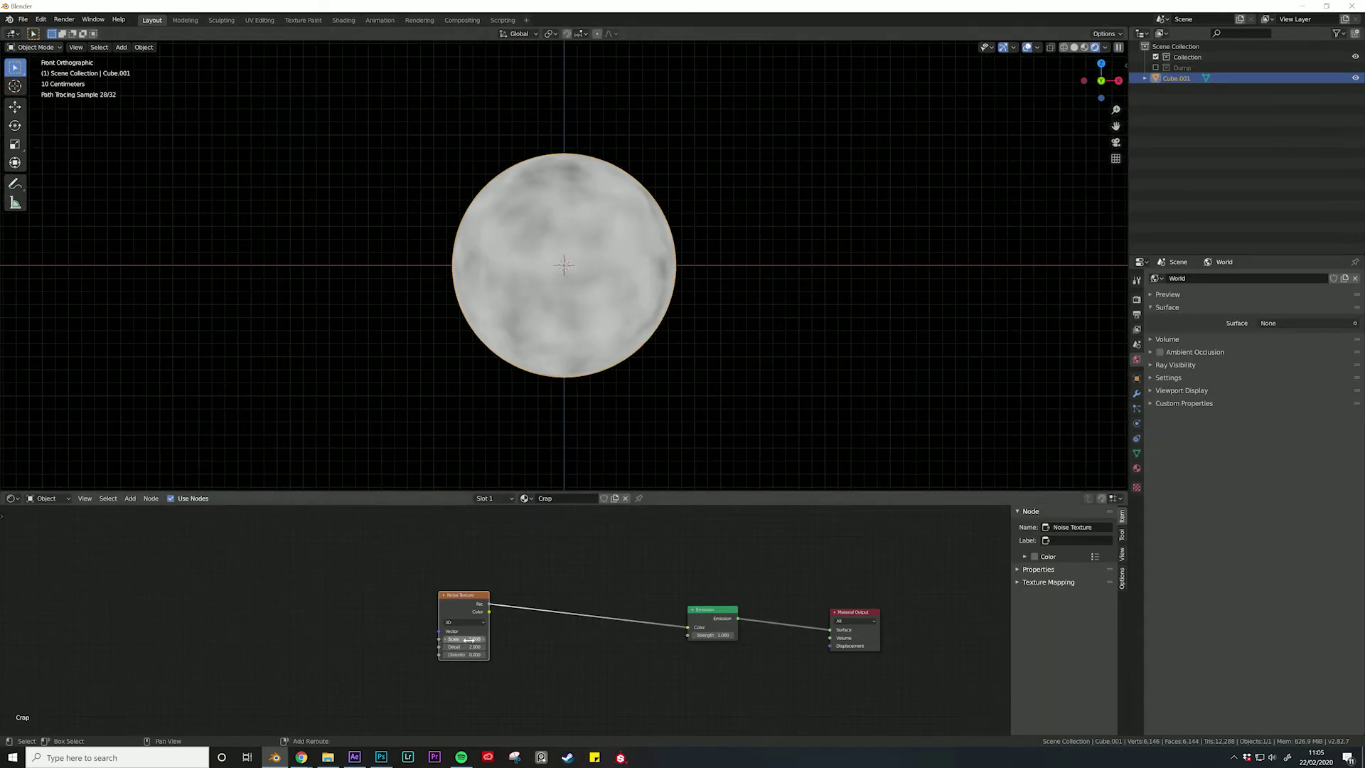
Enlarge the noise scale and feed Texture Coordinate Object output into the noise Vector
drag(470, 639, 482, 648)
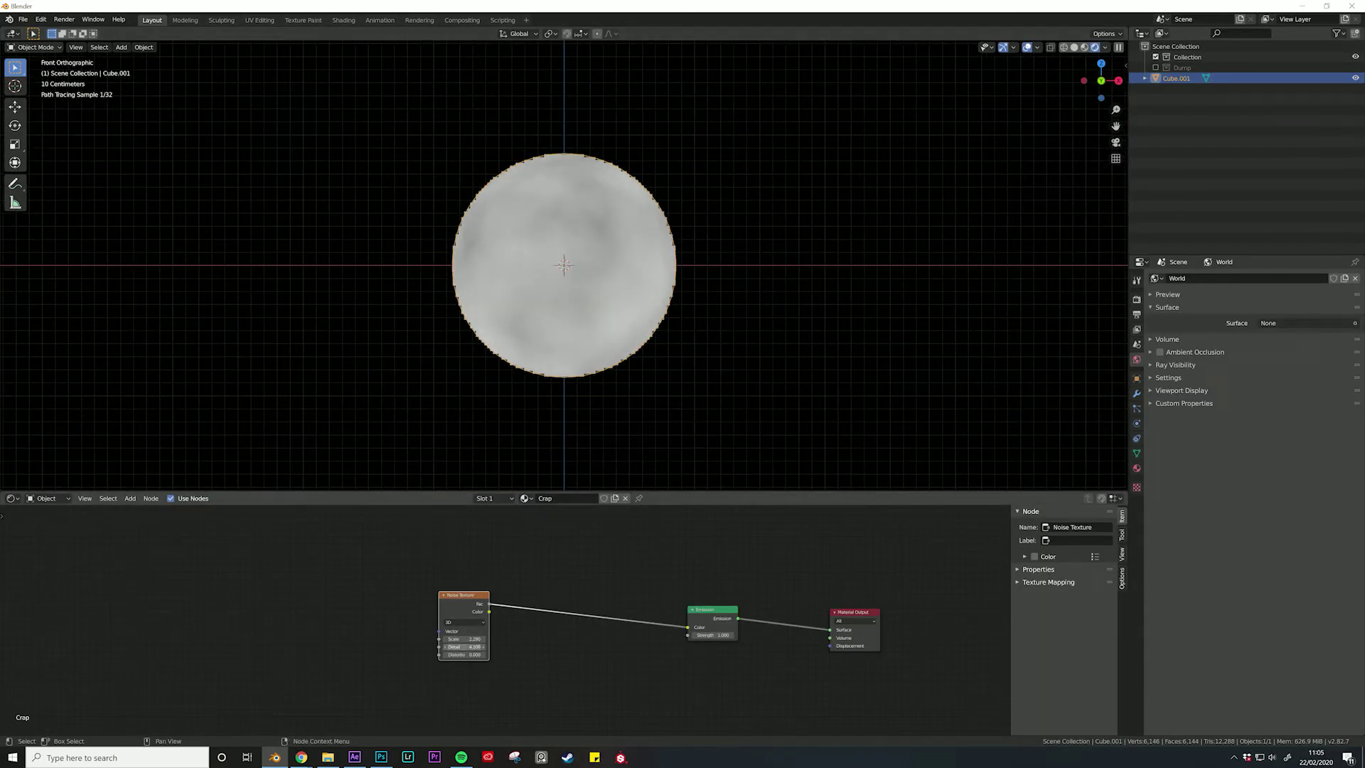
middle_drag(383, 639, 445, 631)
key(shift+a)
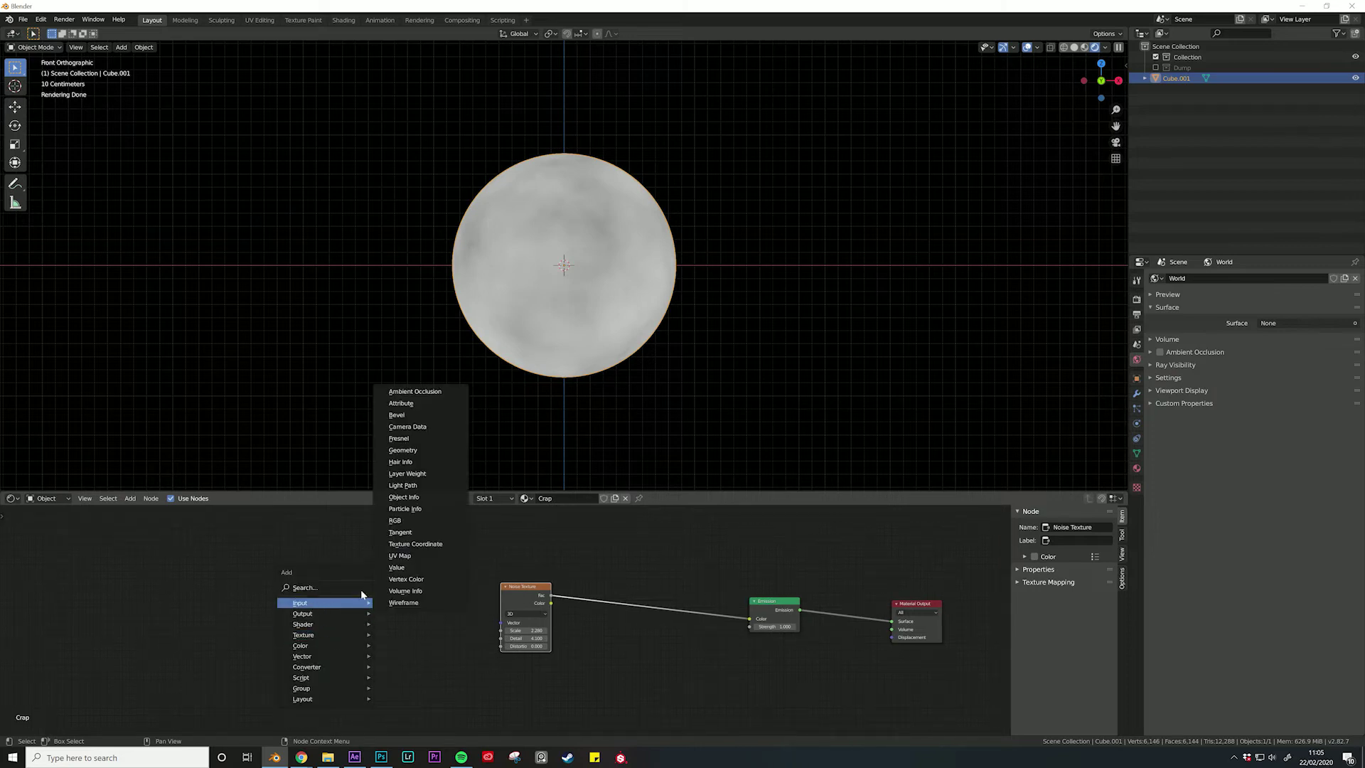
click(415, 545)
click(364, 619)
drag(501, 626, 501, 621)
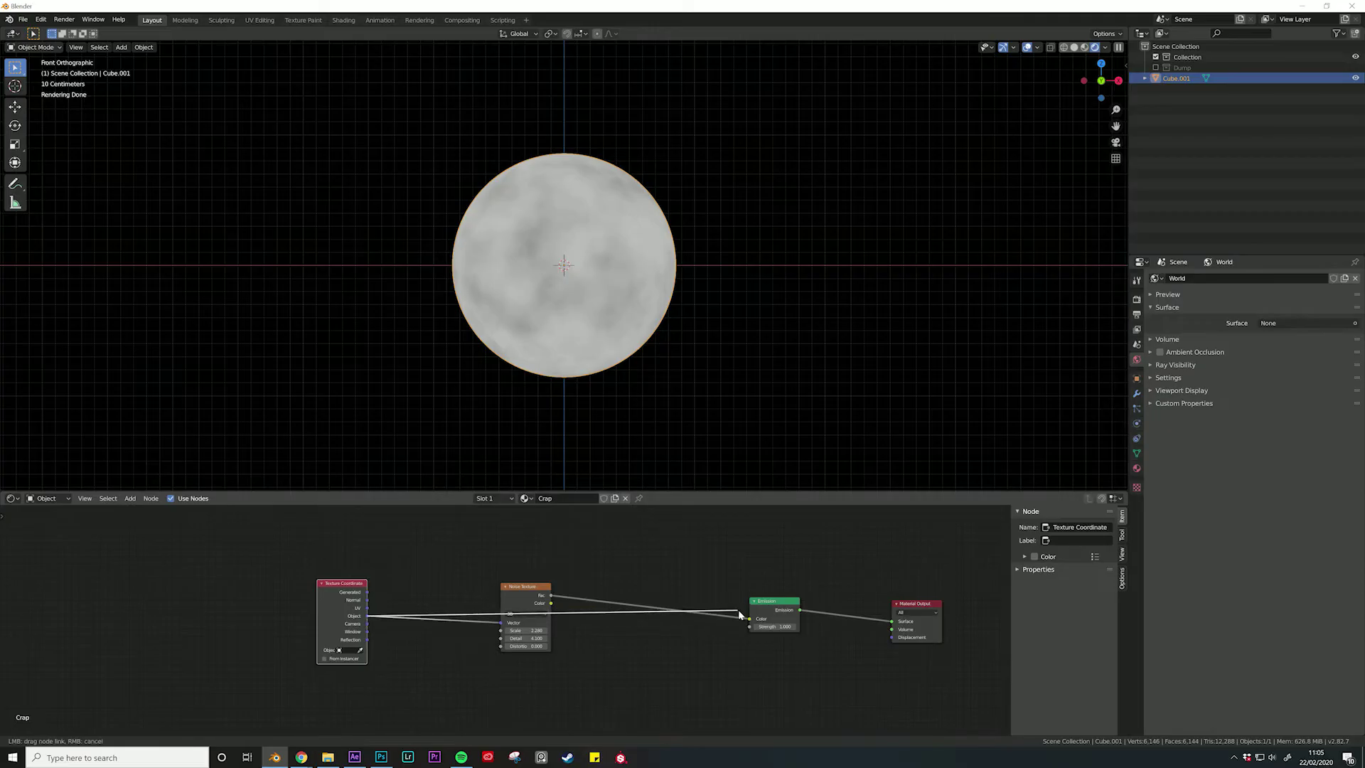
drag(754, 622, 754, 622)
Rearrange the Noise Texture node and fine-tune the Mix factor blending the two noises
drag(524, 585, 522, 535)
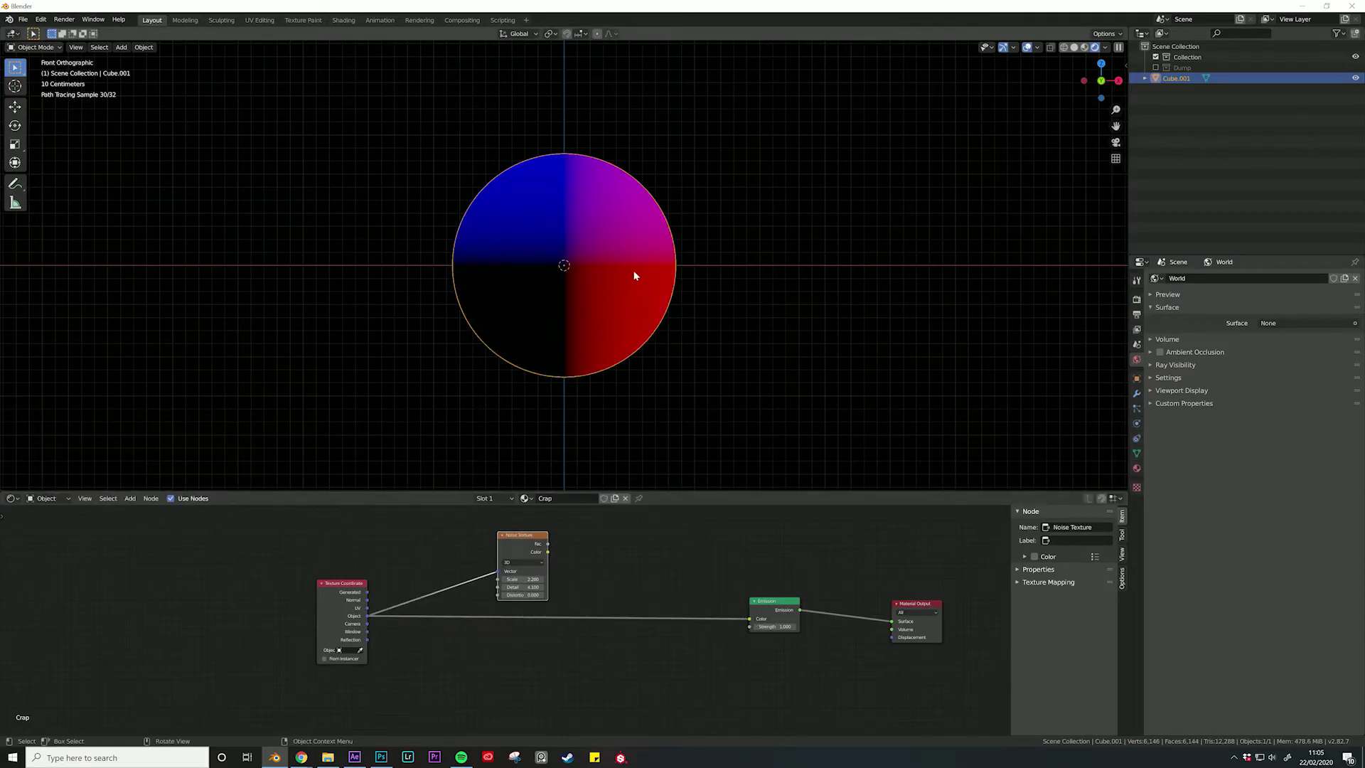
mouse_move(633, 270)
middle_down()
mouse_move(564, 284)
mouse_move(547, 305)
mouse_move(609, 330)
mouse_move(626, 305)
mouse_move(595, 427)
middle_up()
drag(529, 545, 526, 534)
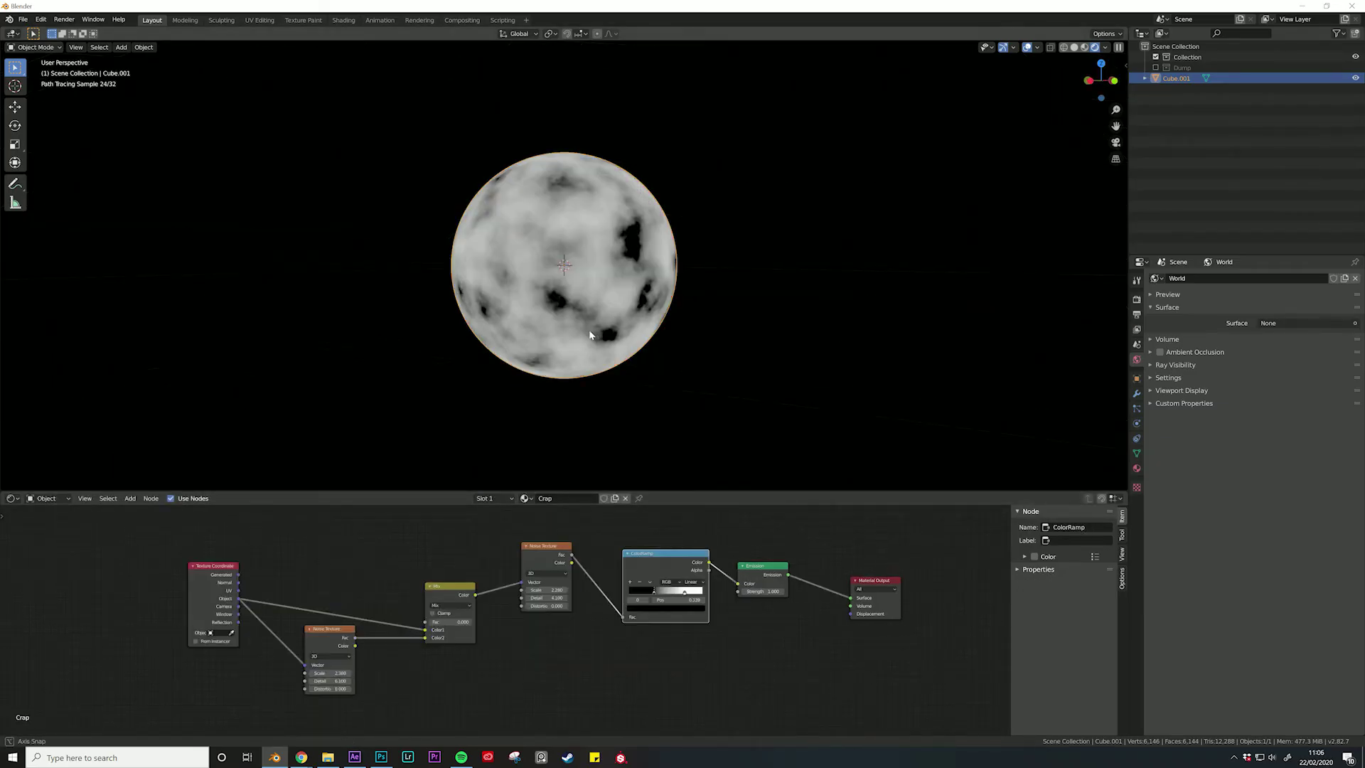
middle_drag(554, 340, 436, 634)
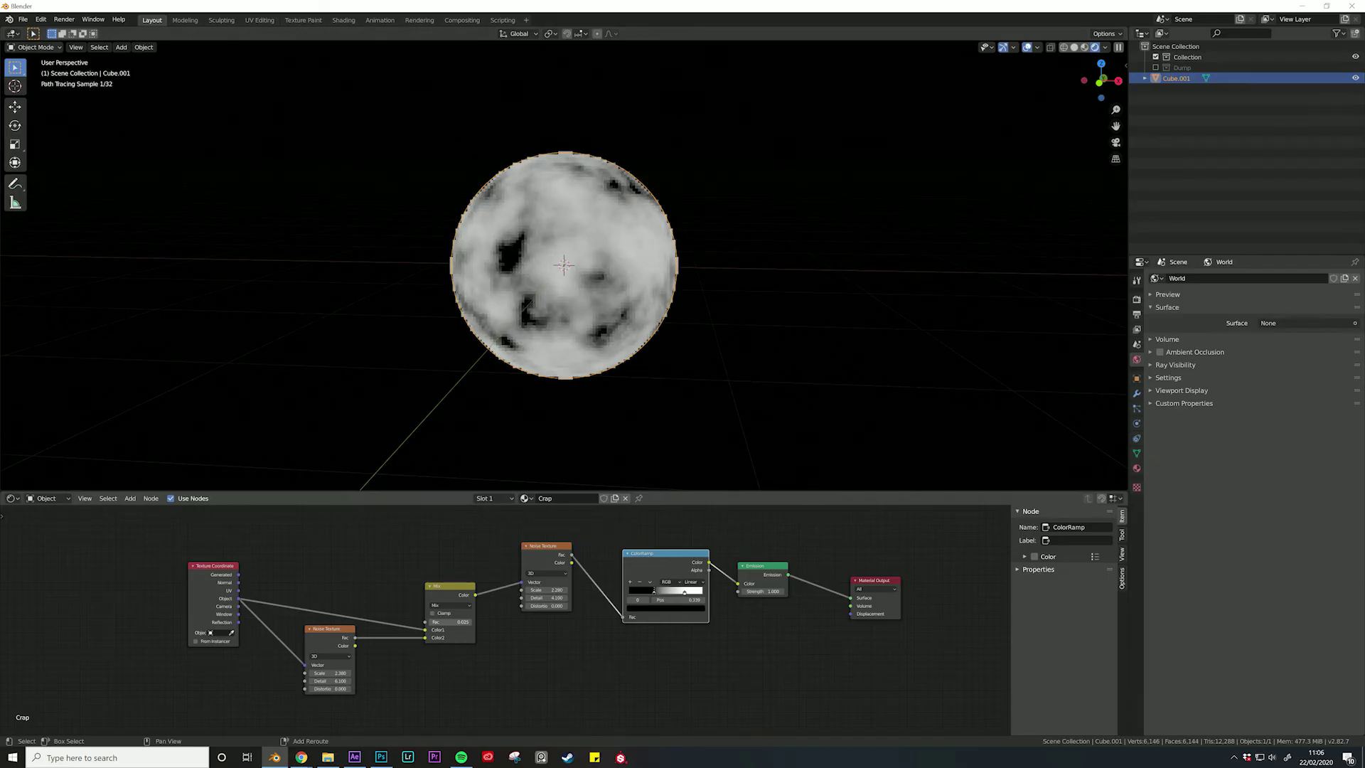
drag(435, 622, 490, 621)
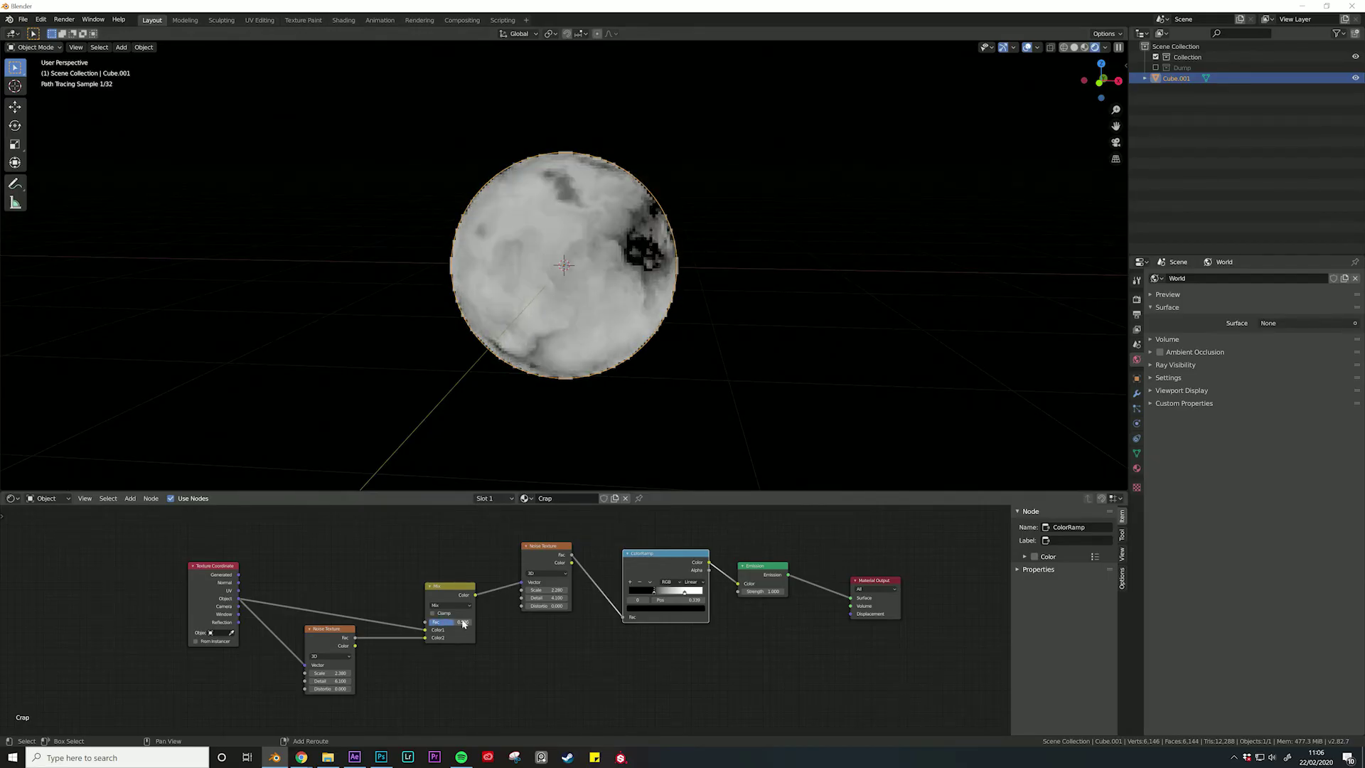
mouse_move(630, 342)
middle_down()
mouse_move(656, 292)
mouse_move(596, 353)
middle_up()
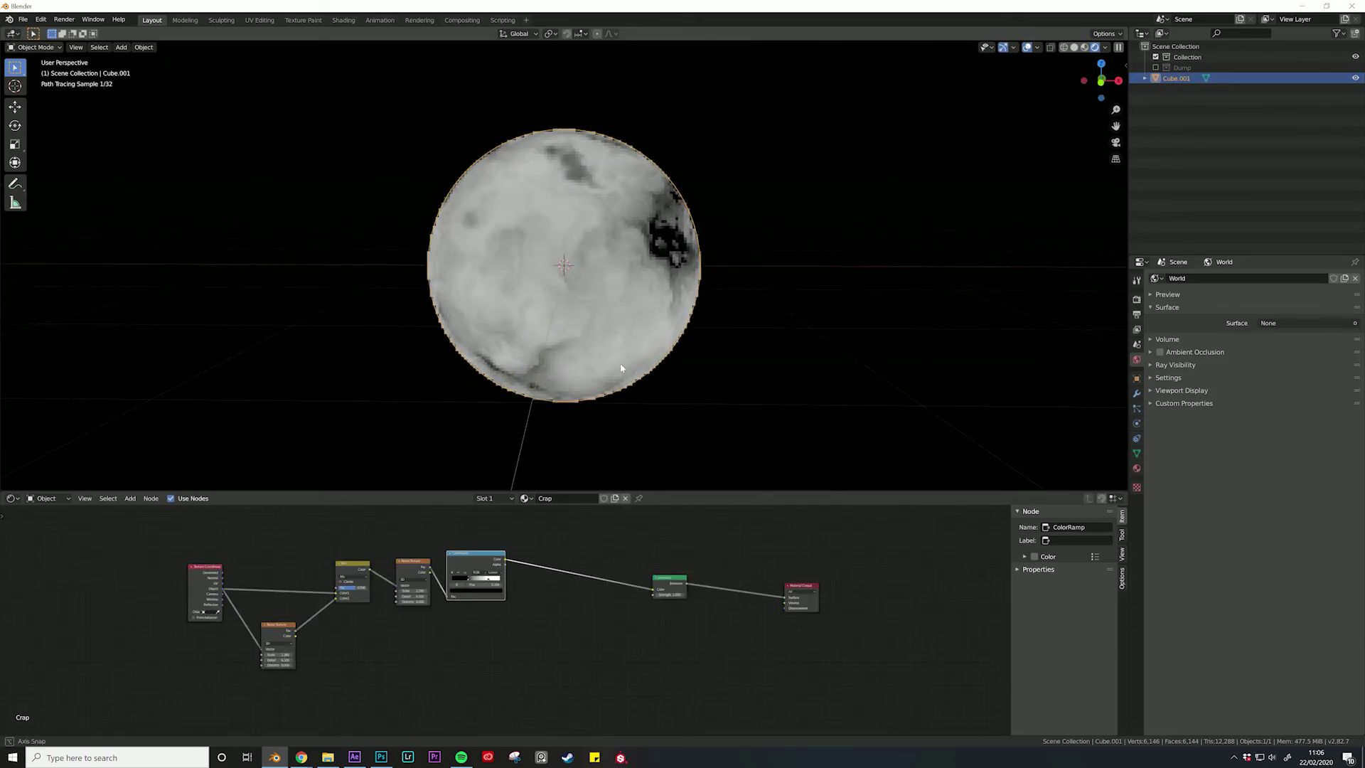
Project the sphere's UVs from top view with bounds and offset the island by -0.5
key(Tab)
key(KP_7)
key(u)
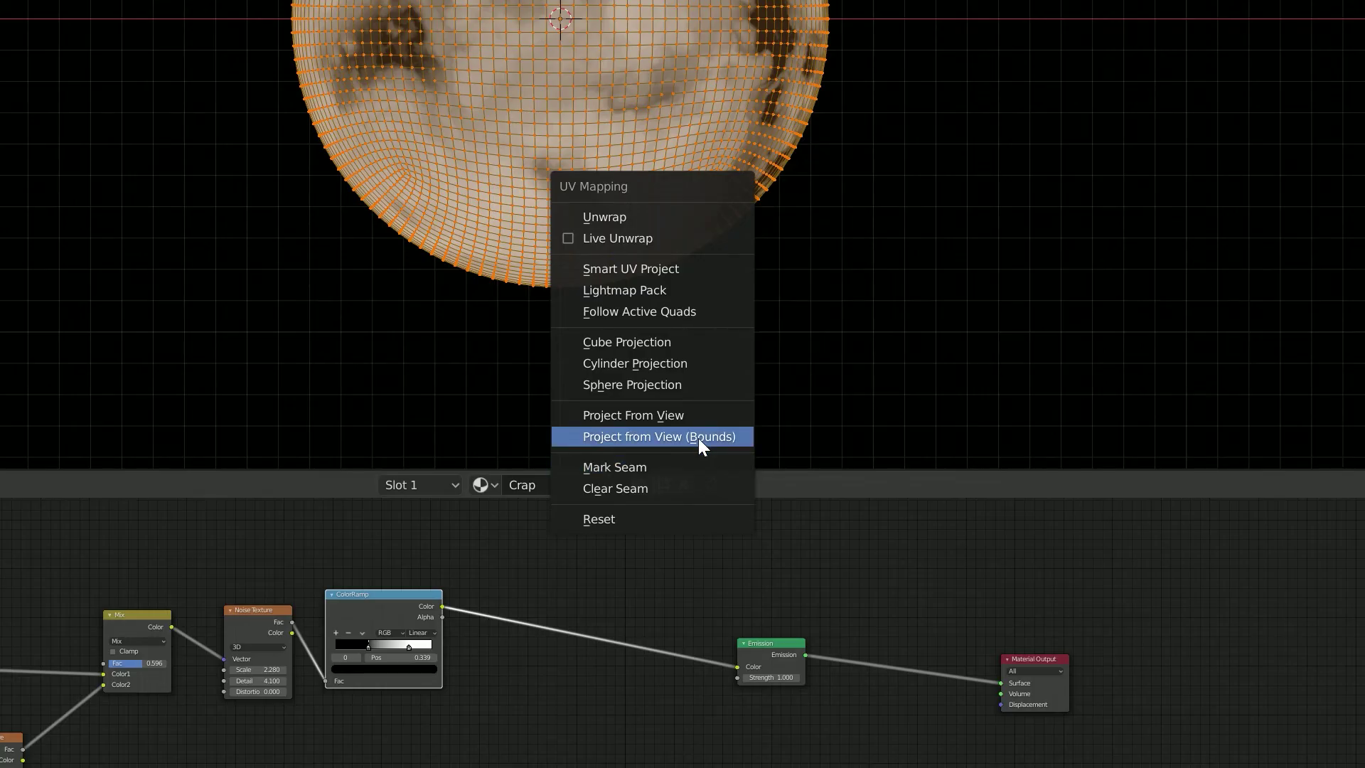
click(698, 438)
text(-.5)
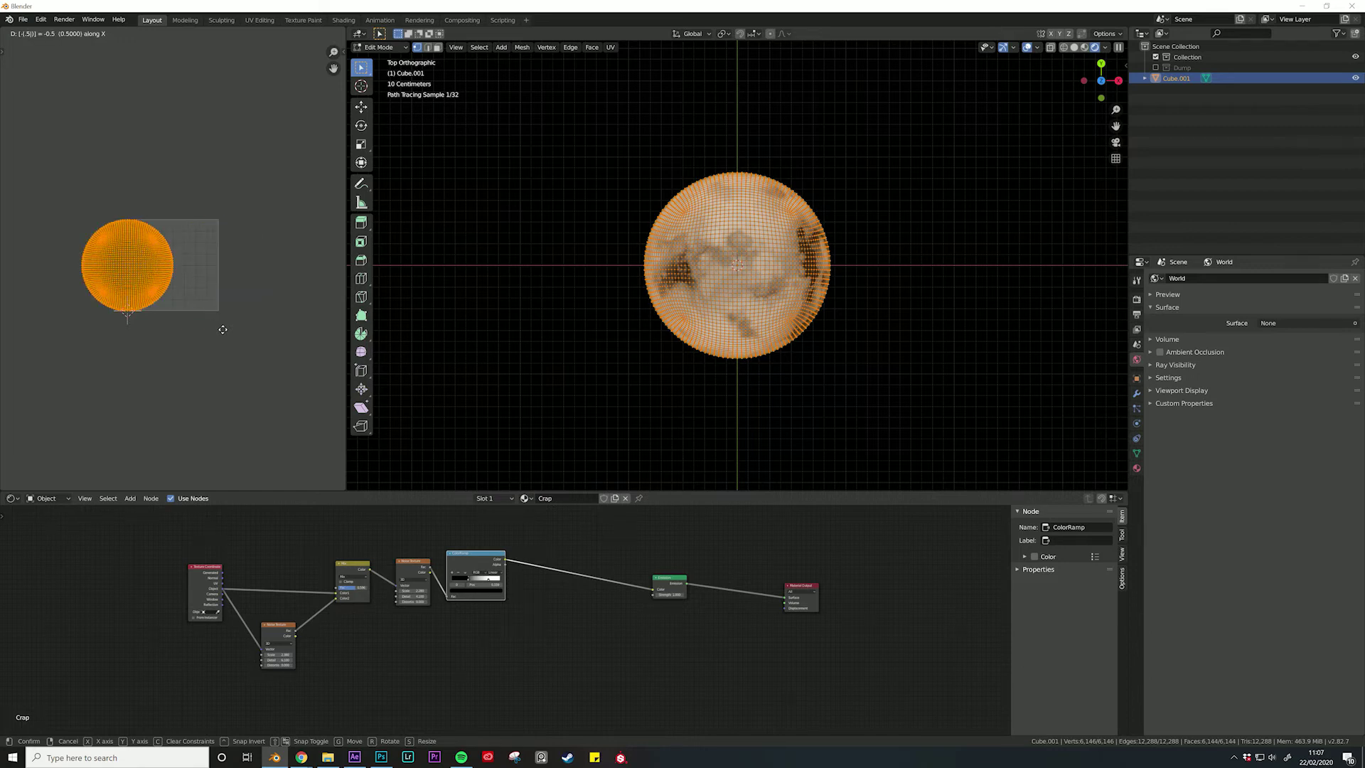
text(-)
key(Return)
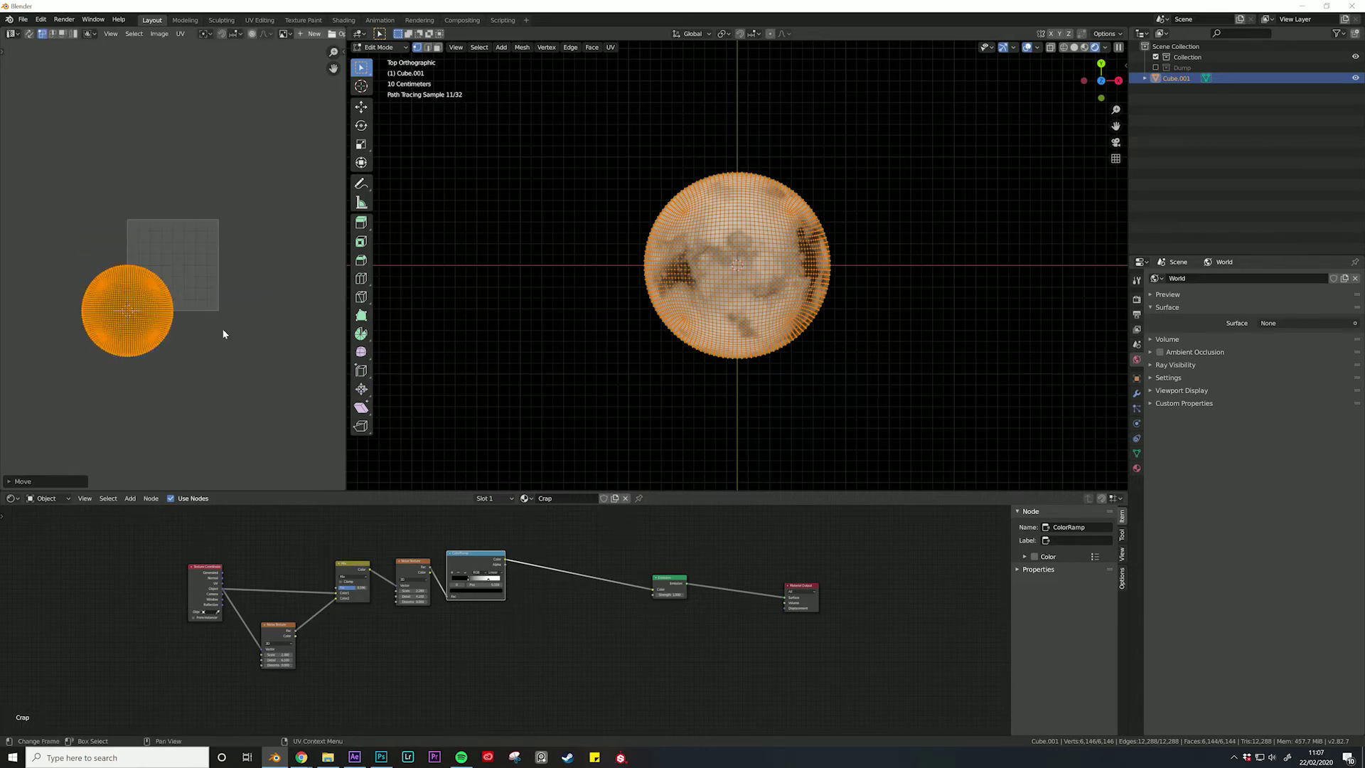
key(Tab)
Add a Radial Gradient Texture node and insert the Noise Texture before Emission
key(shift+a)
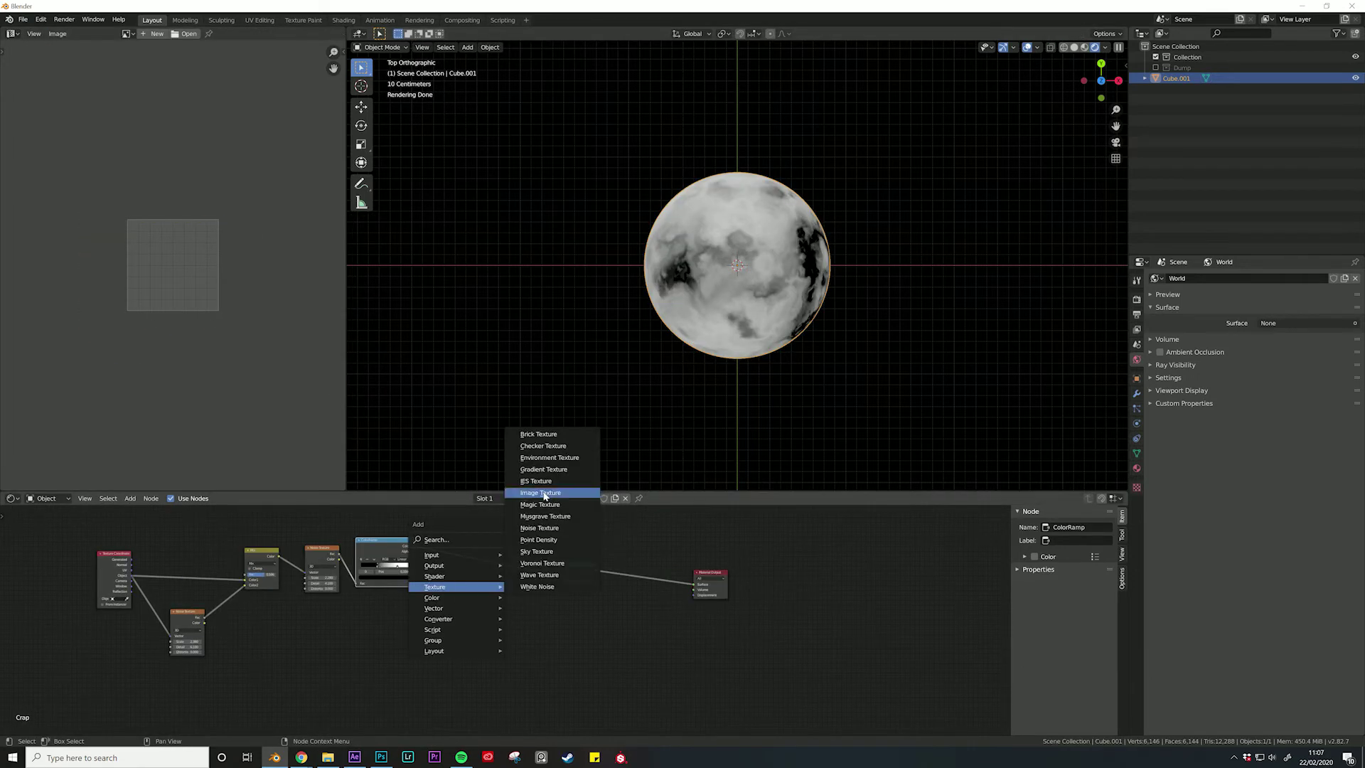
click(544, 476)
click(581, 566)
click(598, 566)
click(604, 676)
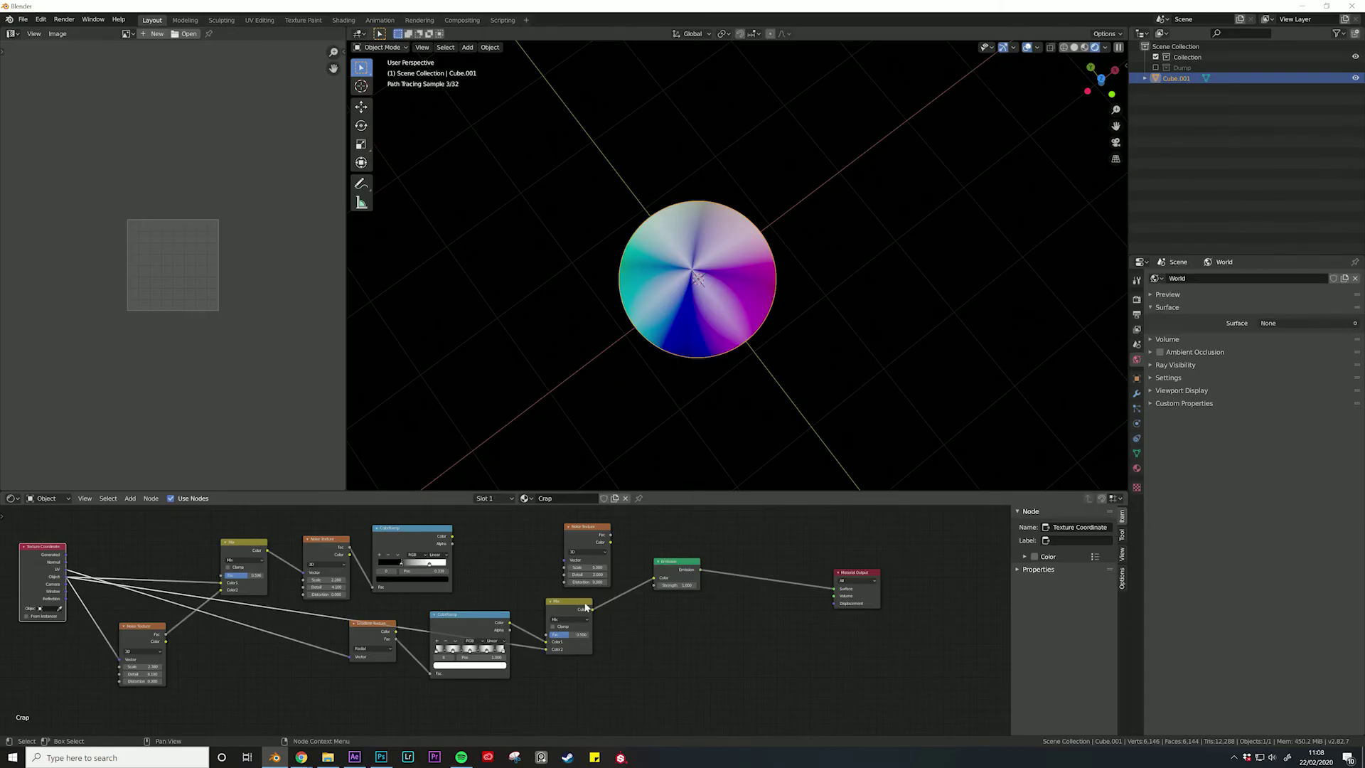
drag(634, 545, 653, 551)
Add a Voronoi Texture node and connect its pattern into the mix
mouse_move(662, 427)
middle_down()
mouse_move(637, 391)
mouse_move(683, 320)
middle_up()
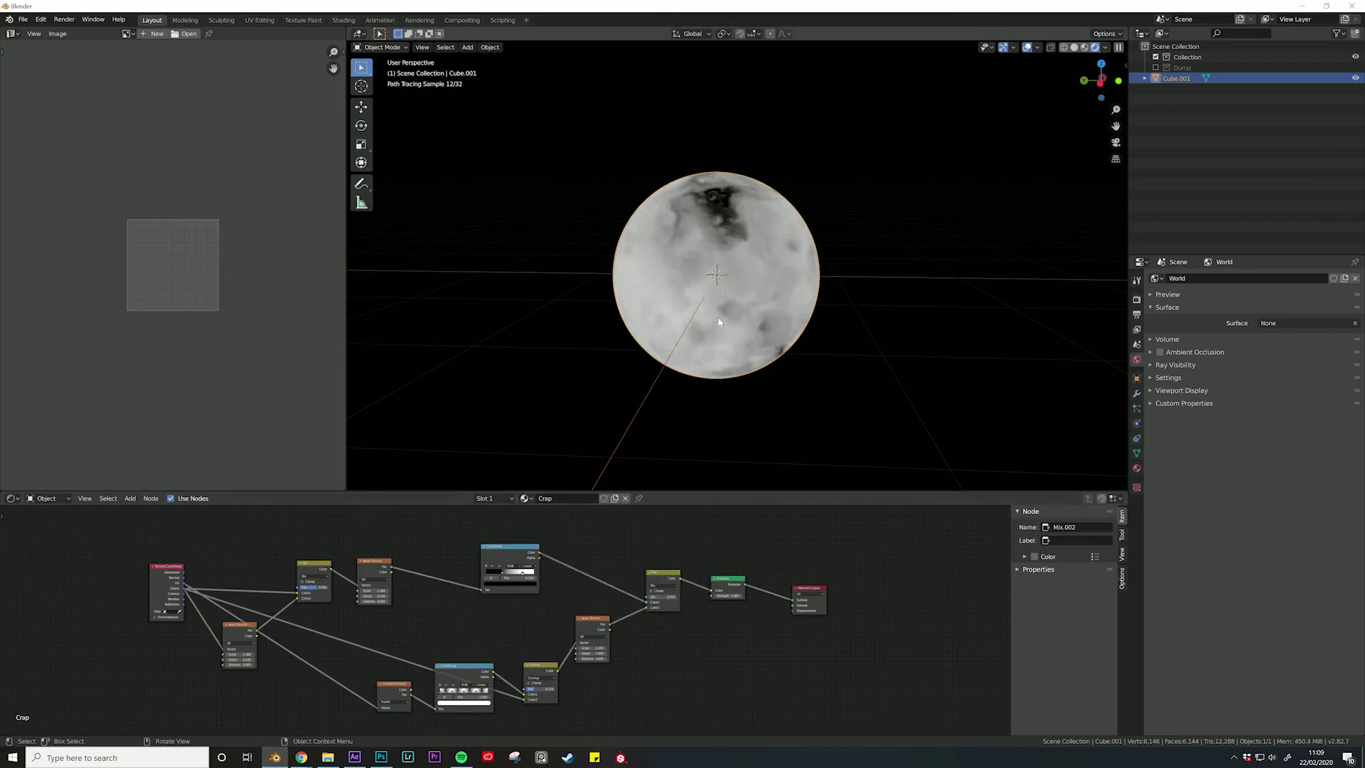
middle_drag(434, 577, 568, 619)
key(shift+a)
click(490, 582)
click(426, 555)
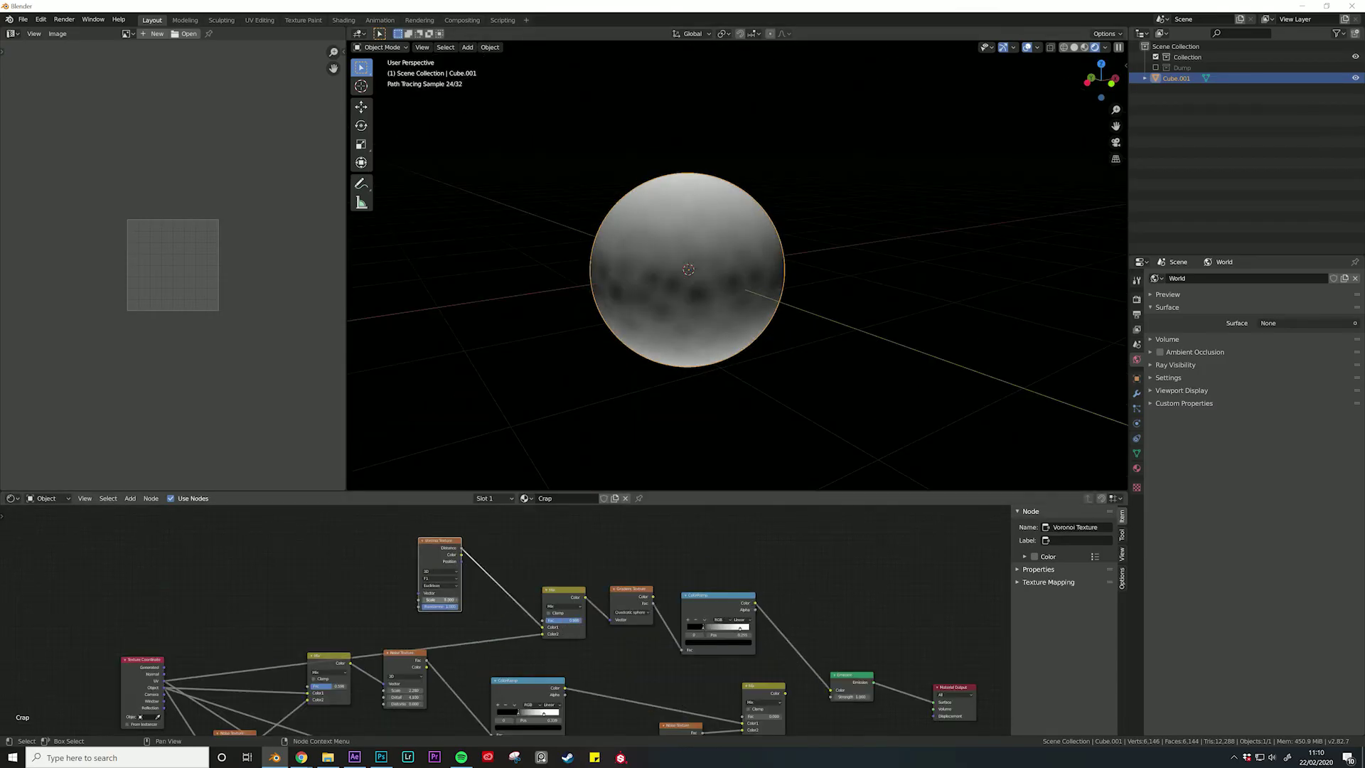
middle_drag(427, 554, 576, 613)
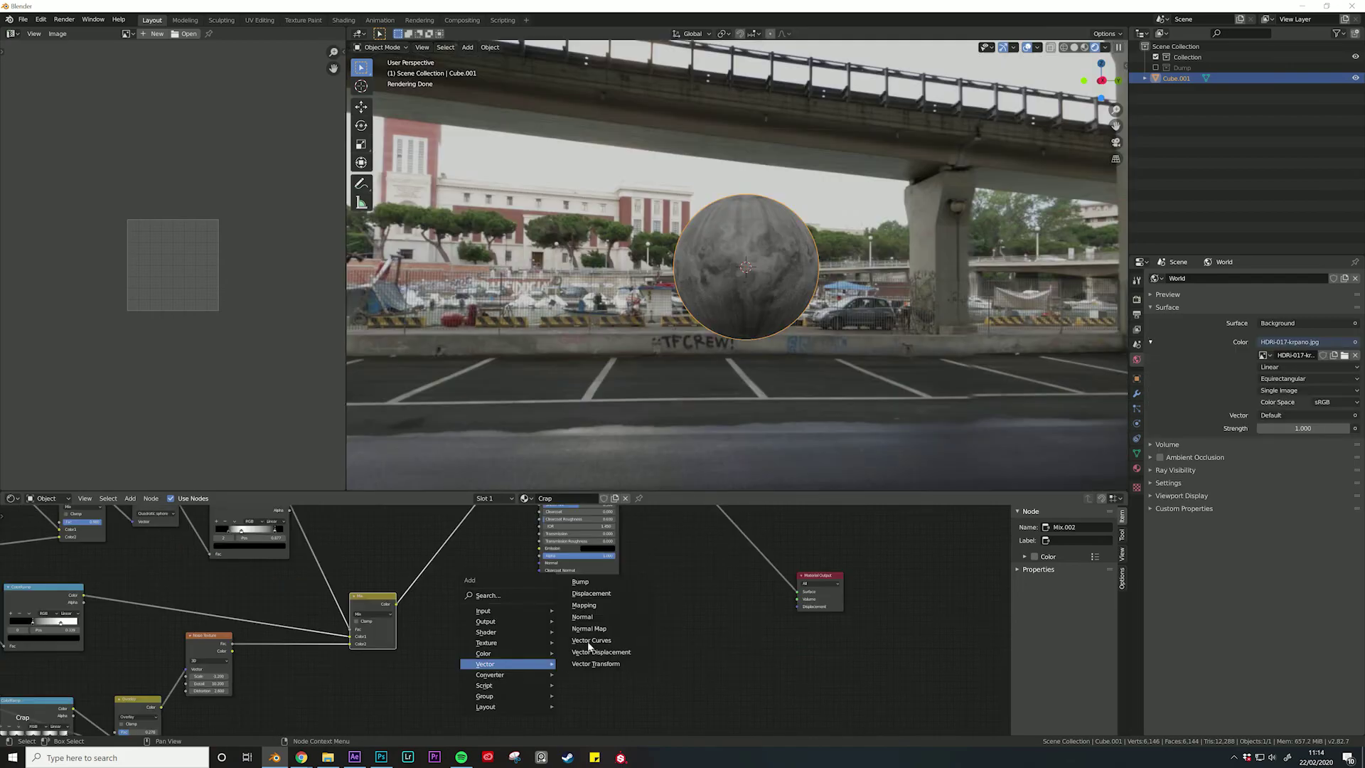
Drive displacement height with the mixed colour and set the material to Displacement Only
drag(398, 603, 567, 629)
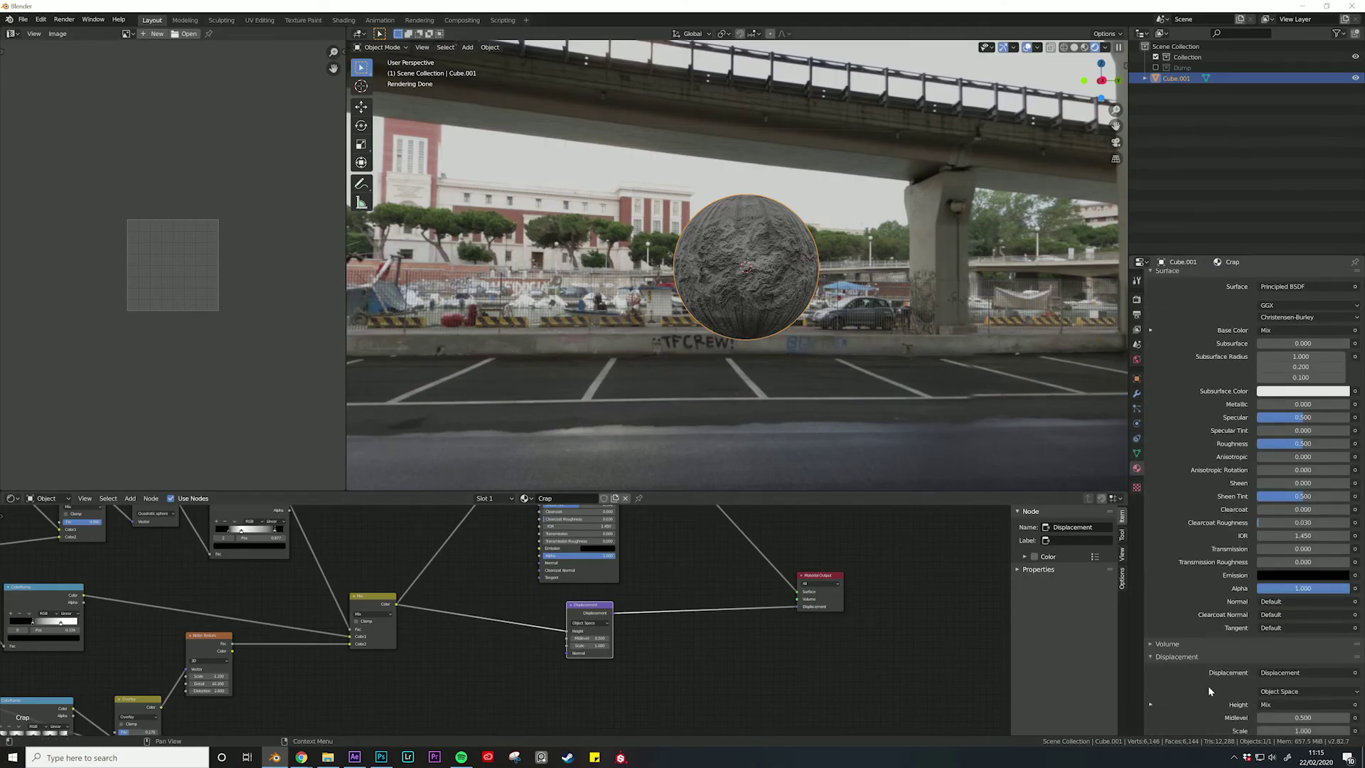
scroll(1207, 686, down, 1)
scroll(1280, 647, down, 3)
click(1277, 653)
click(1277, 680)
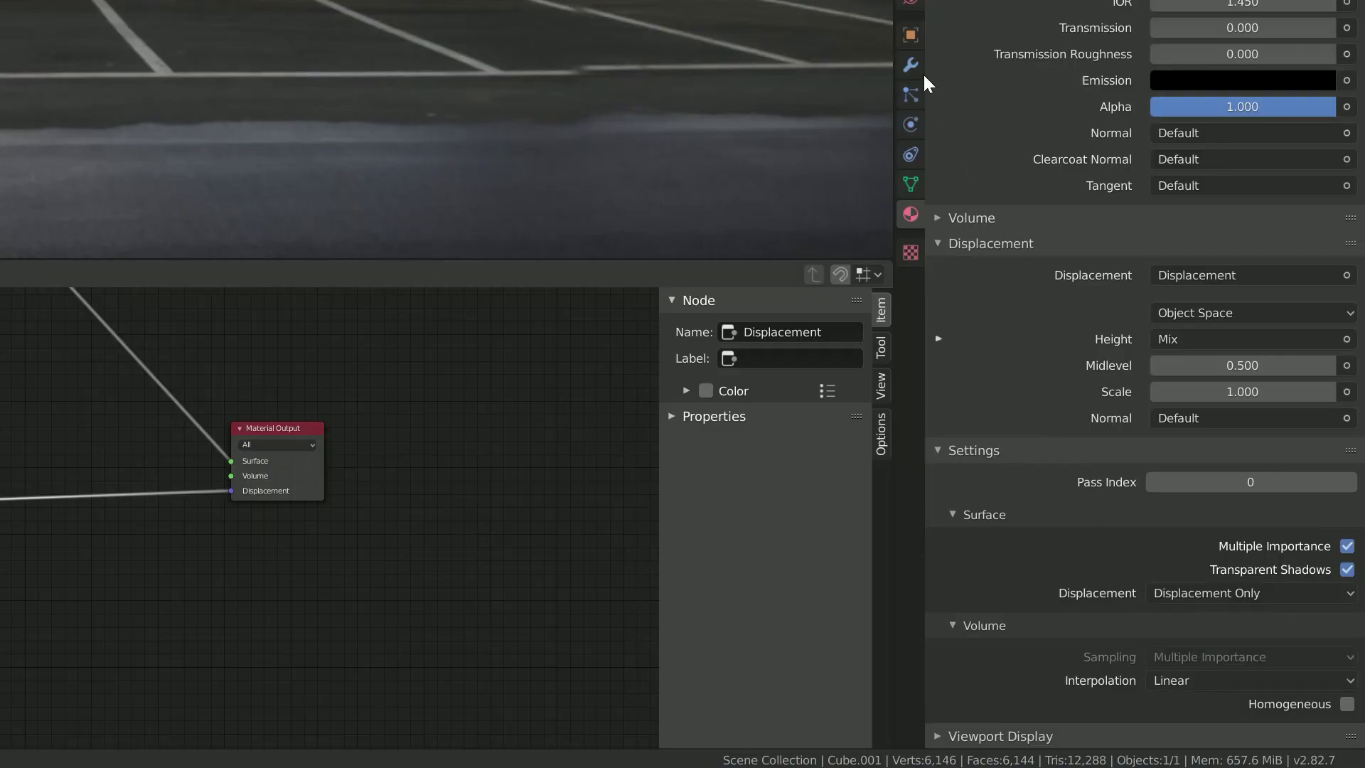
Add a Subdivision Surface modifier with viewport level 3
click(910, 65)
click(1247, 278)
click(1156, 454)
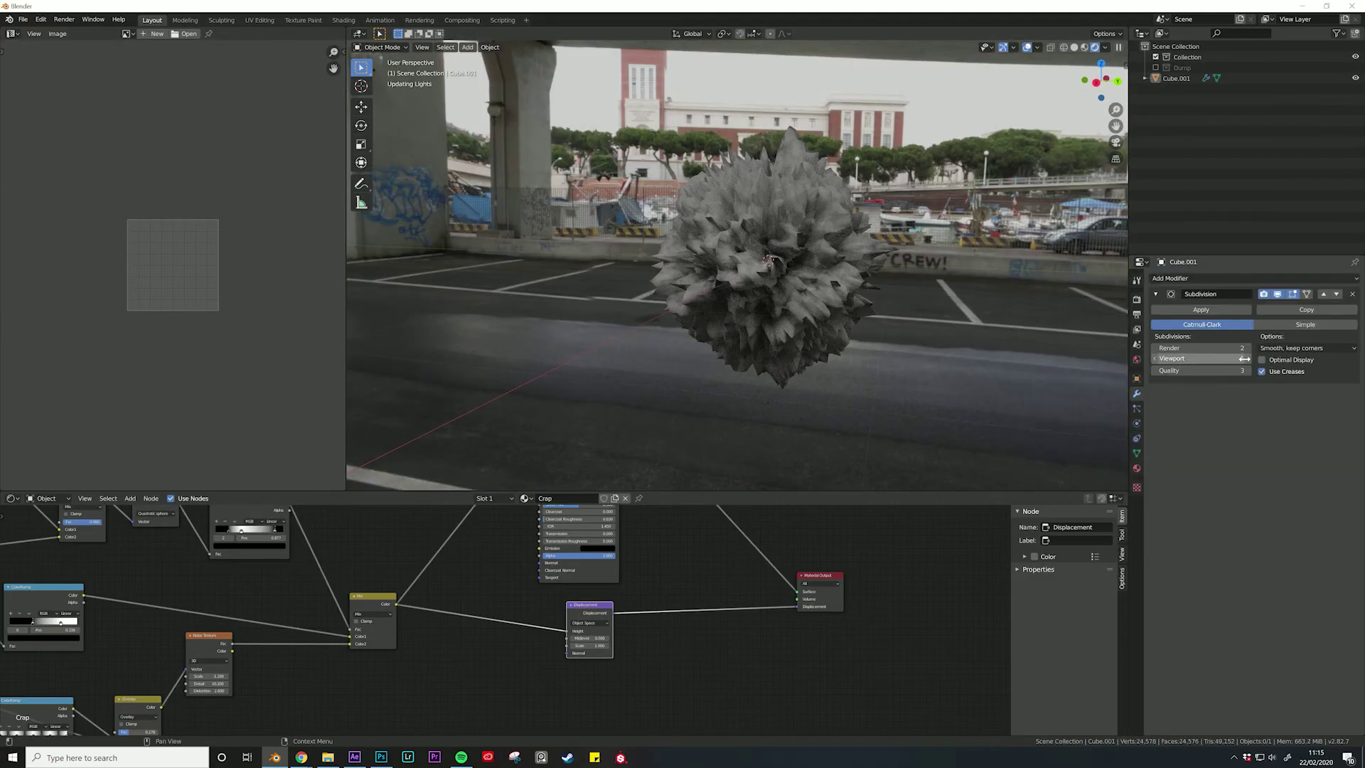
click(1249, 361)
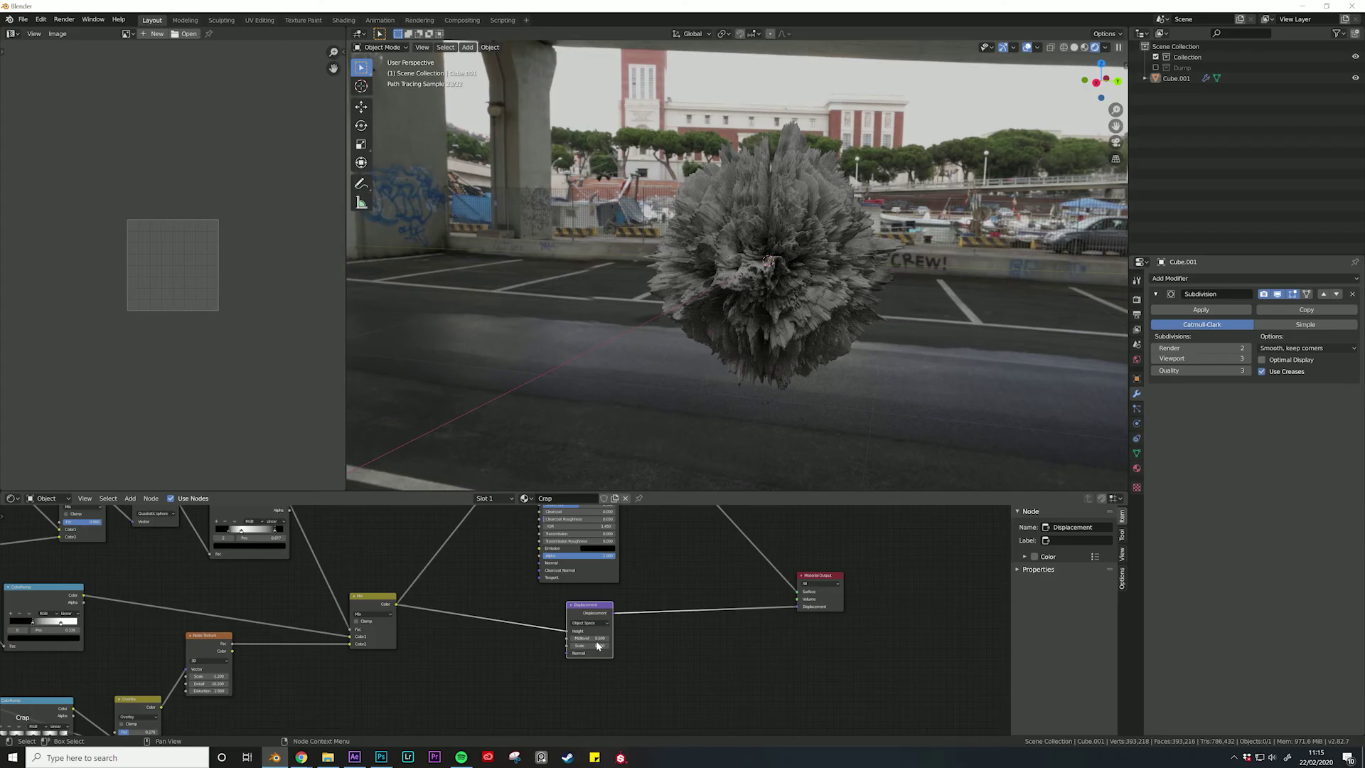
Add a point light and position it above the spiky ball
key(shift+a)
click(783, 393)
middle_drag(782, 392, 851, 283)
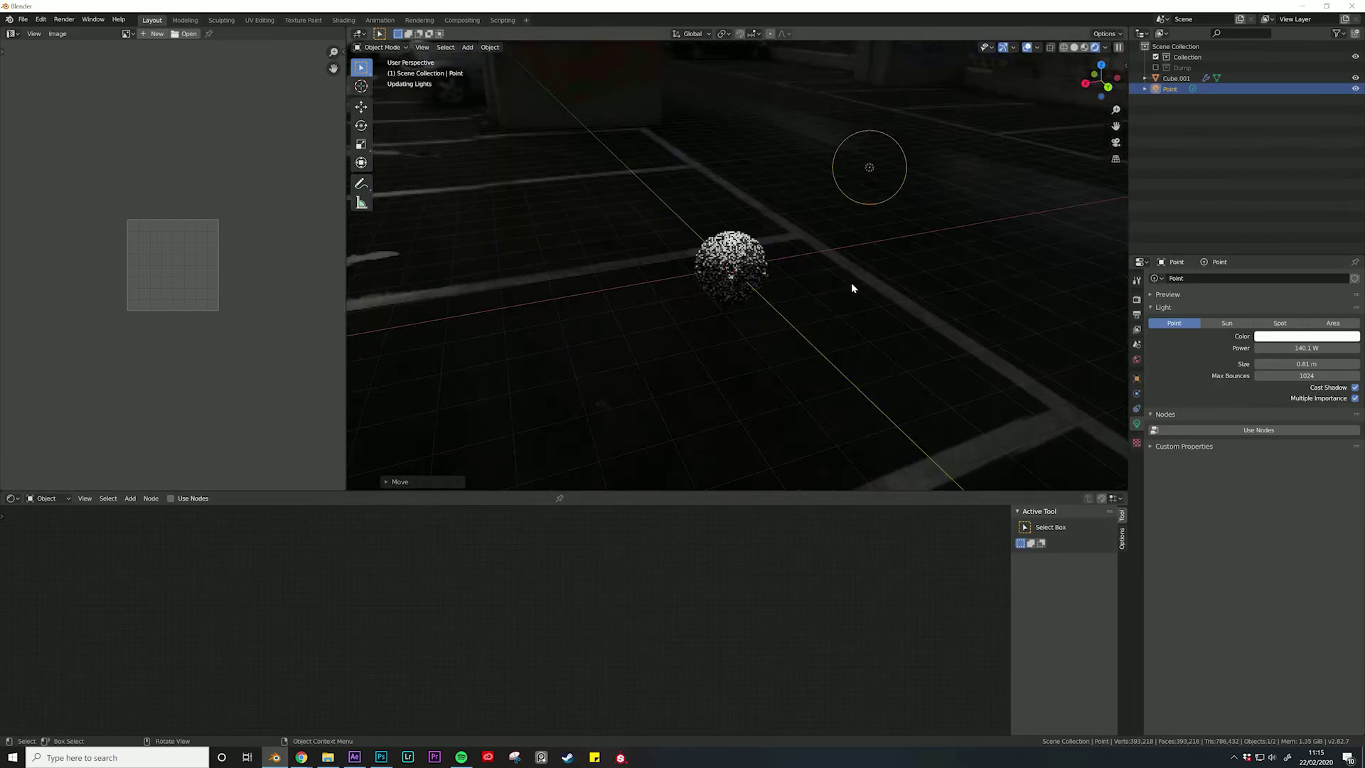
key(g)
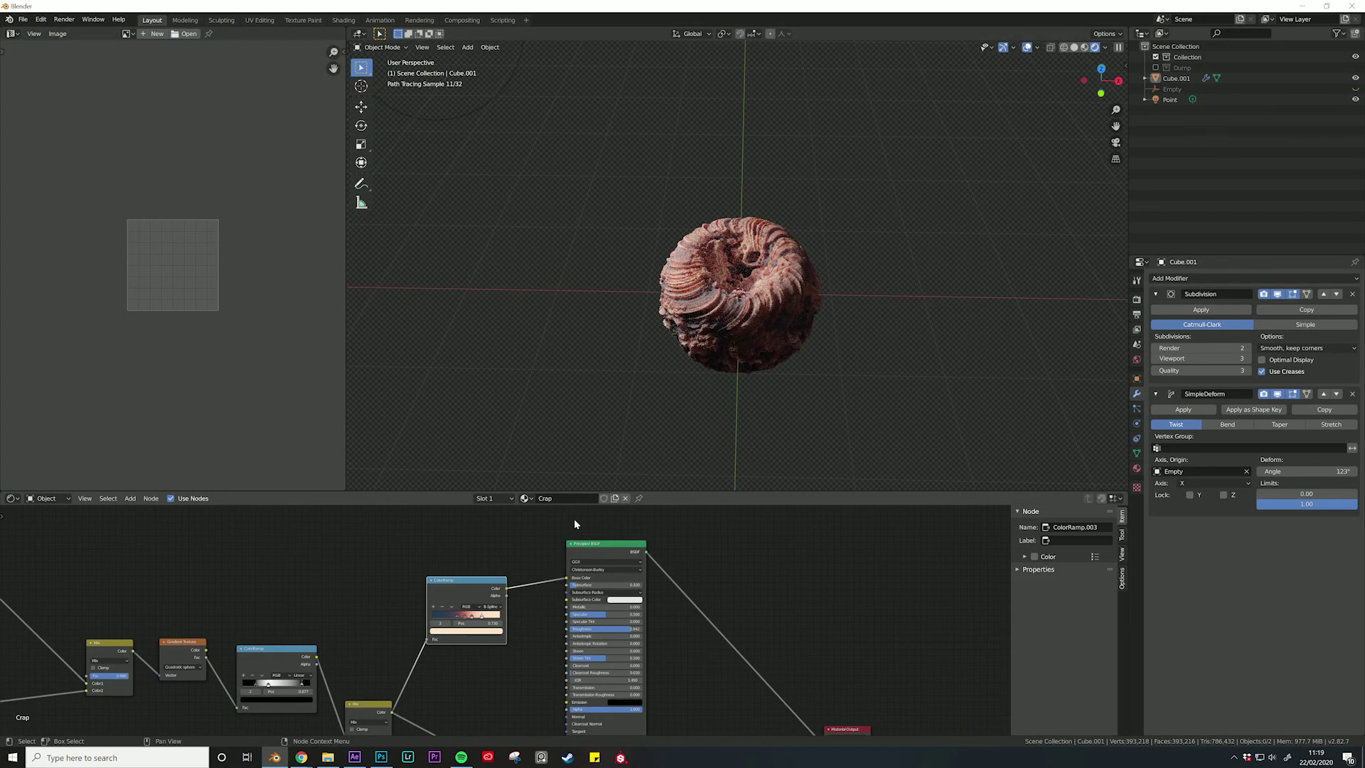
middle_drag(612, 458, 744, 396)
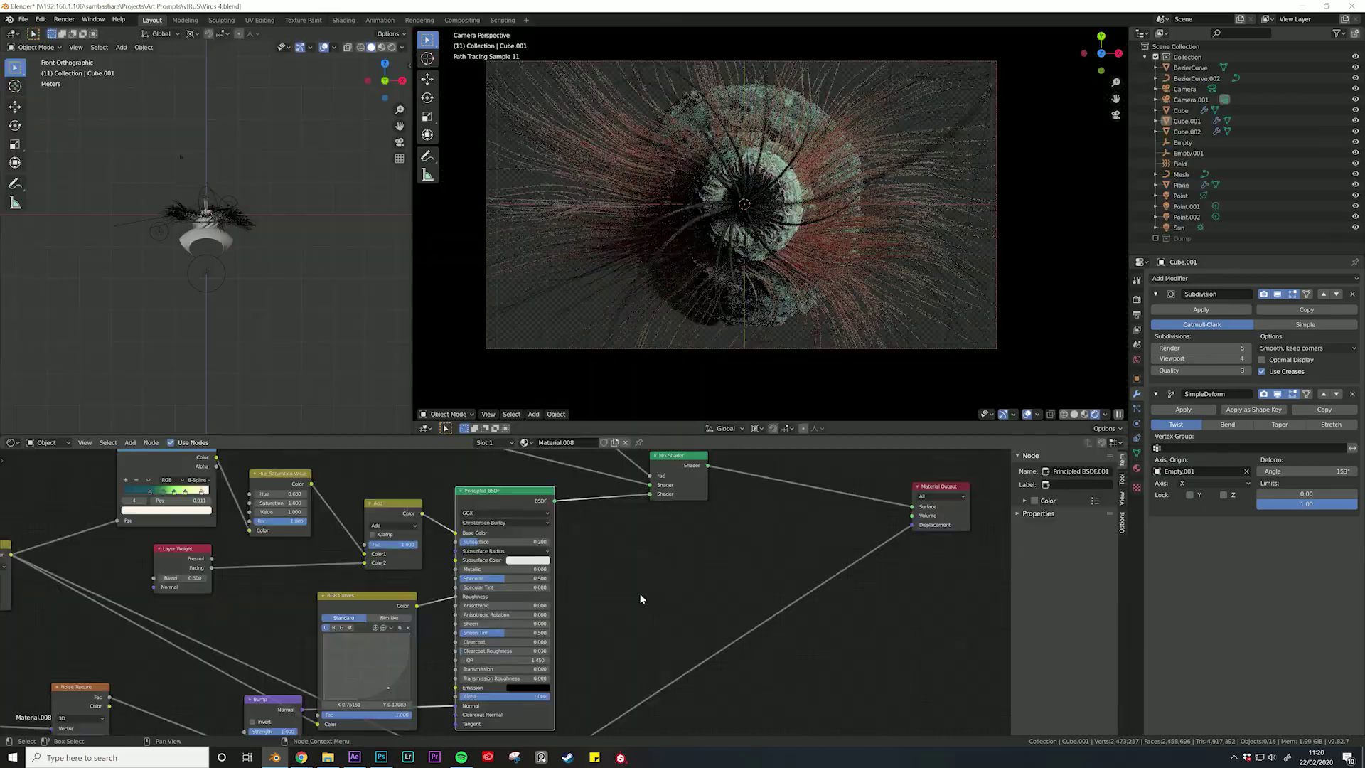
scroll(641, 598, down, 2)
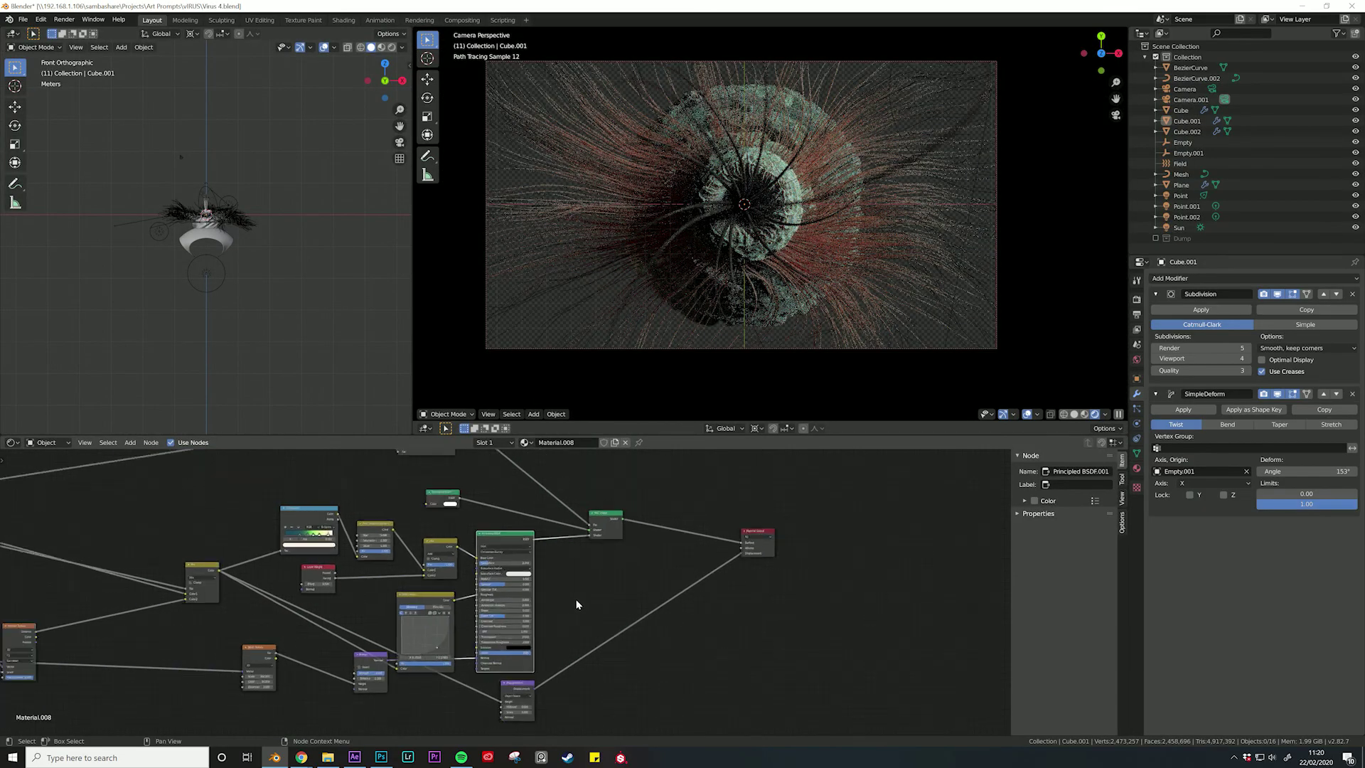
scroll(534, 600, down, 2)
scroll(558, 605, down, 2)
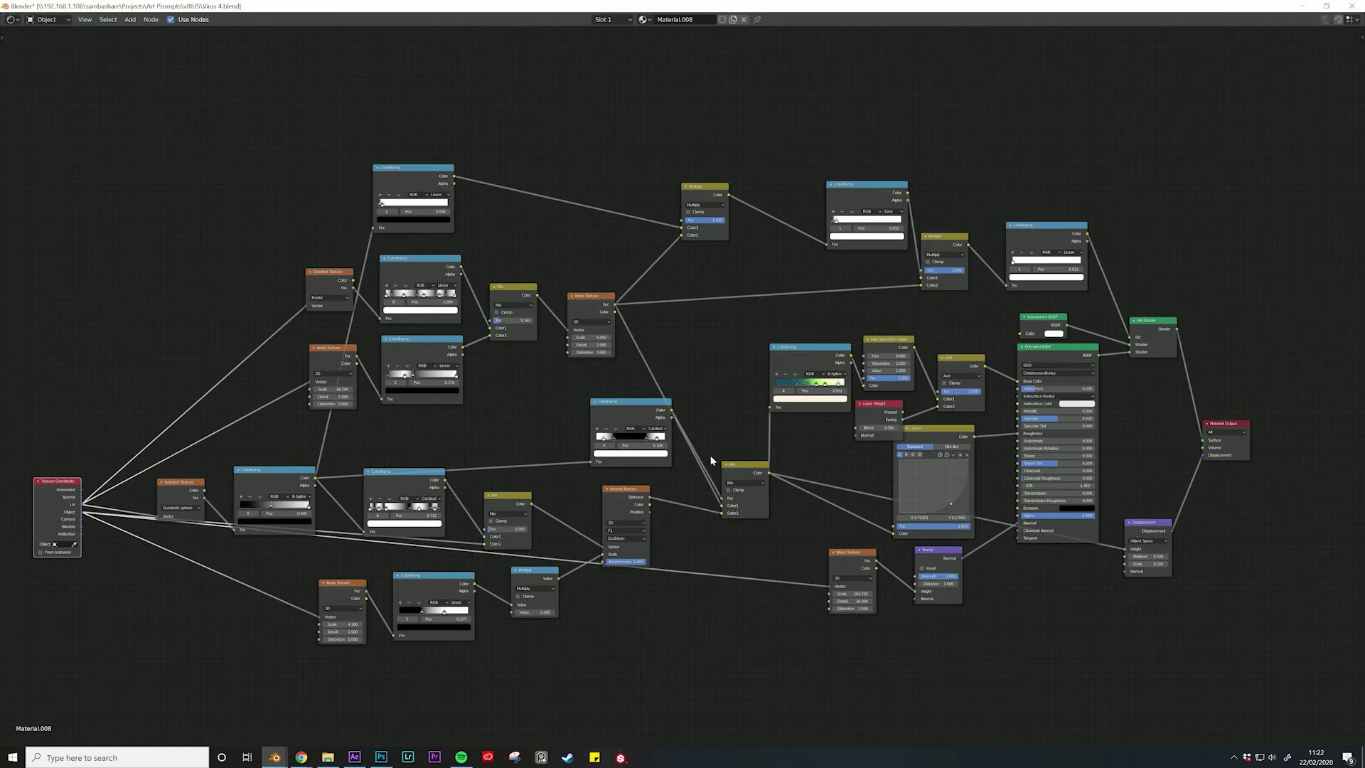
scroll(722, 467, up, 2)
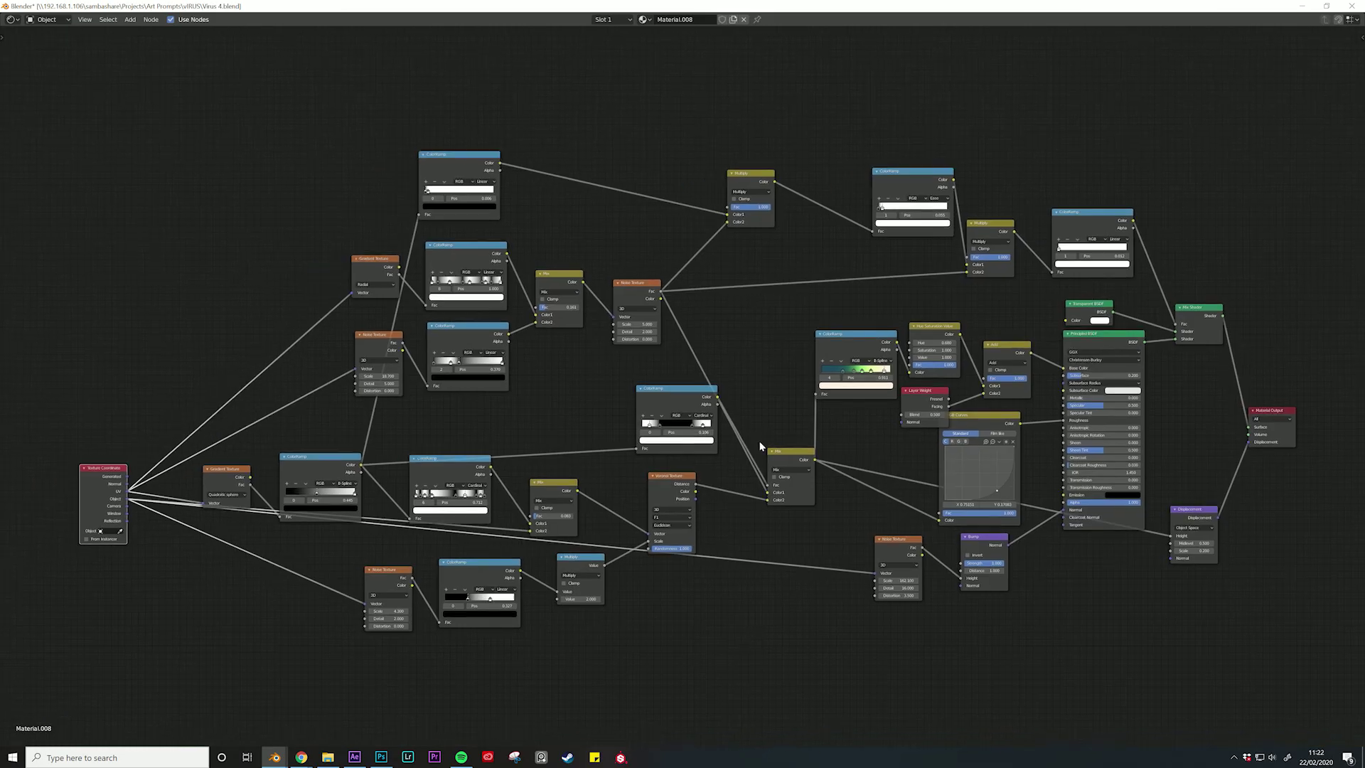